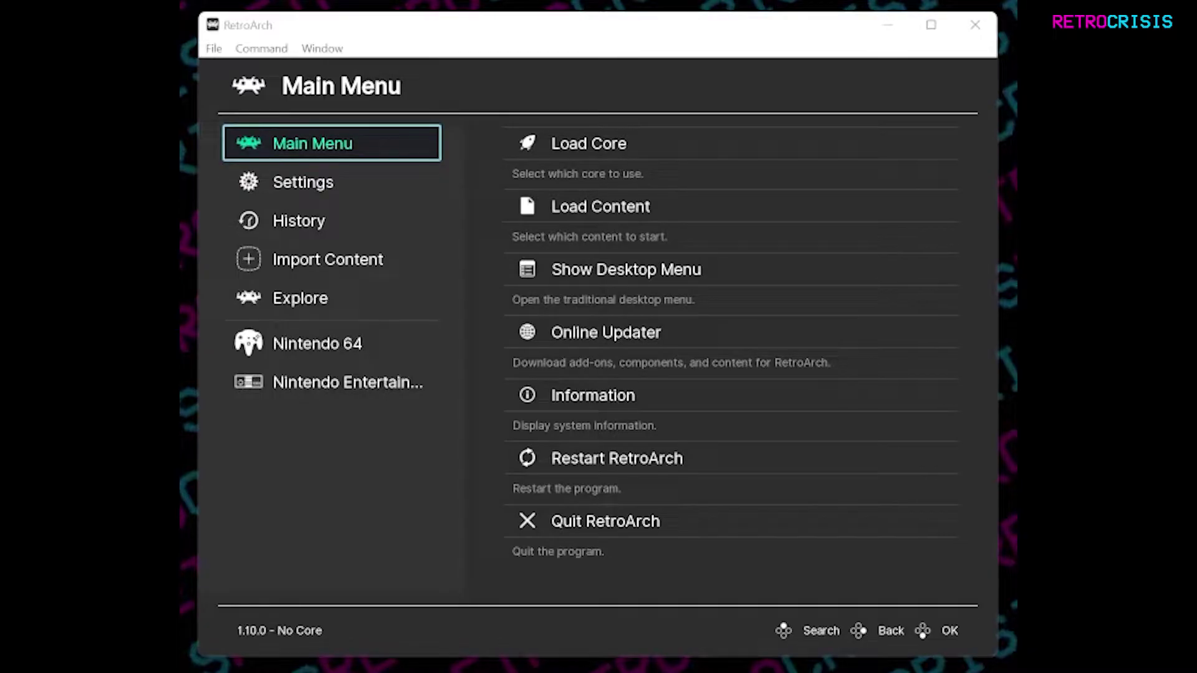
- Set the menu driver in the User Interface settings to glui
click(345, 176)
scroll(676, 302, down, 3)
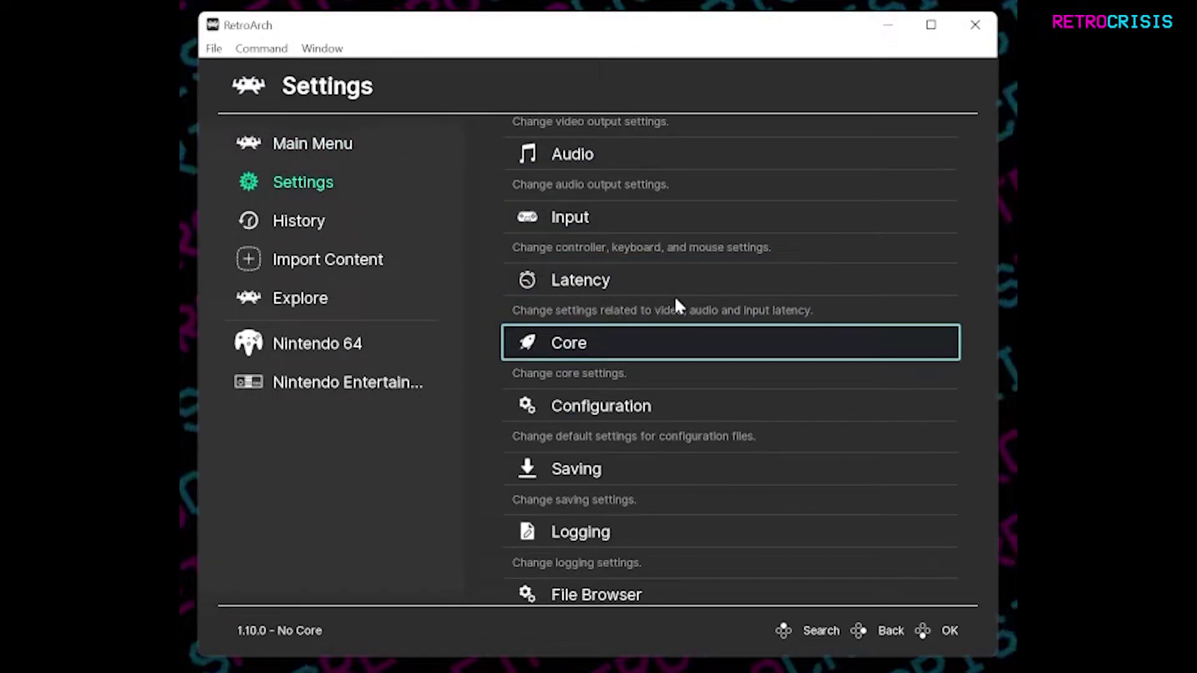
scroll(675, 300, down, 7)
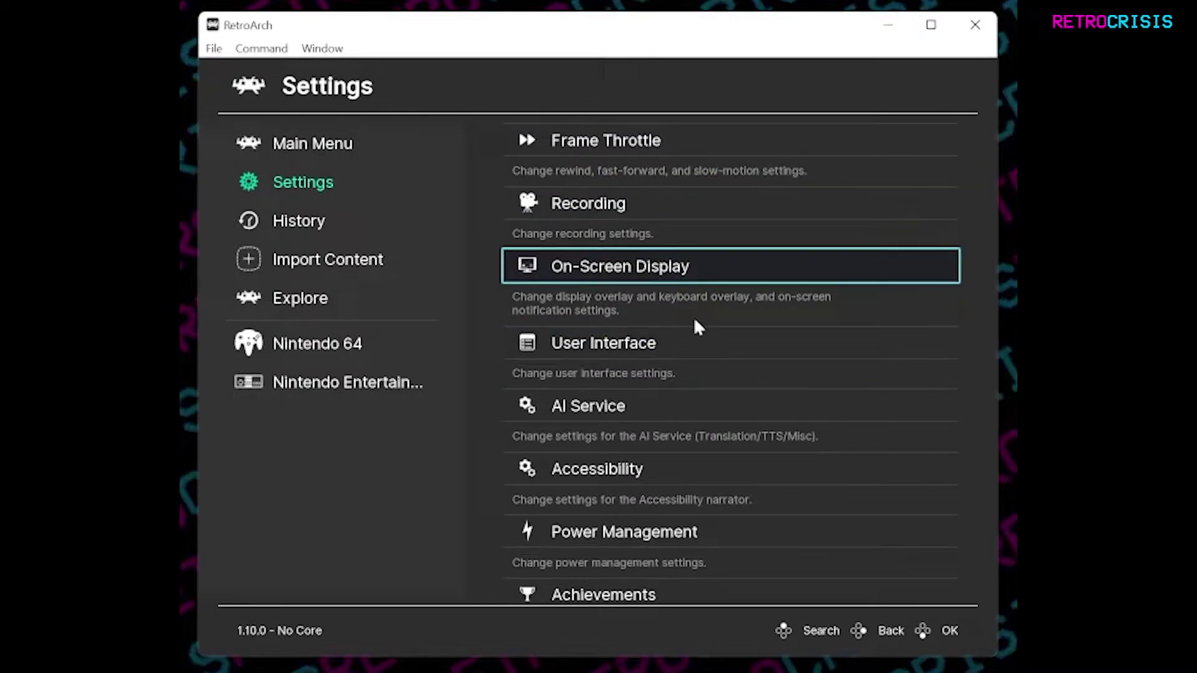
click(705, 339)
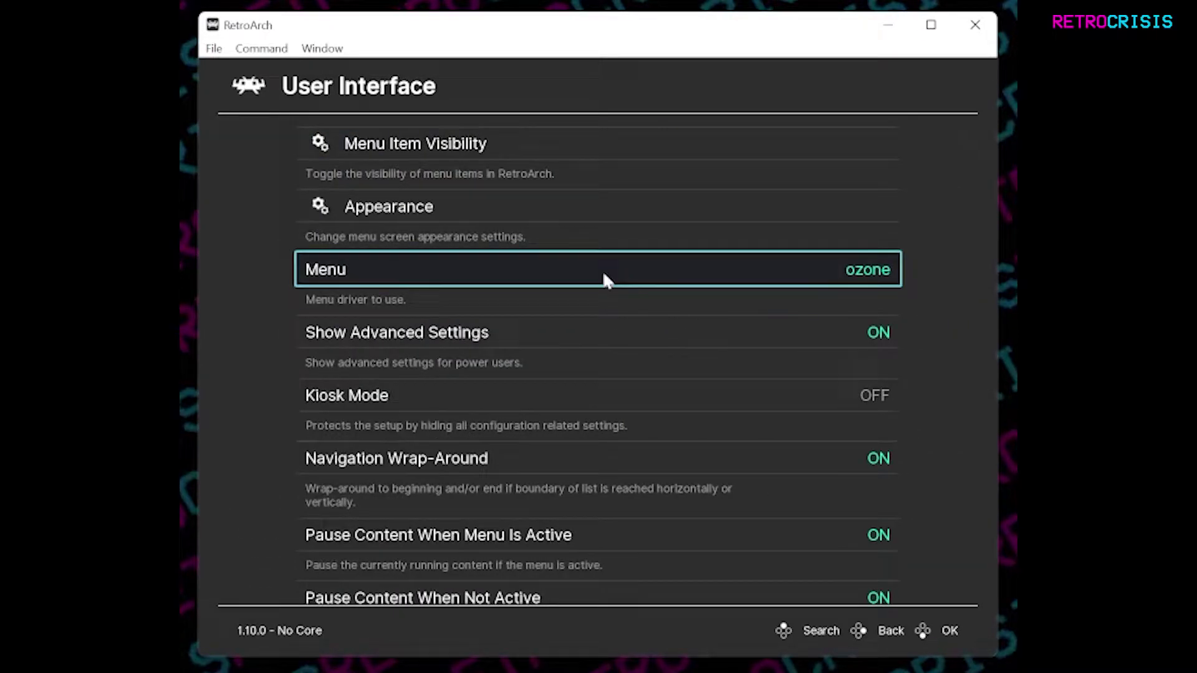
click(425, 271)
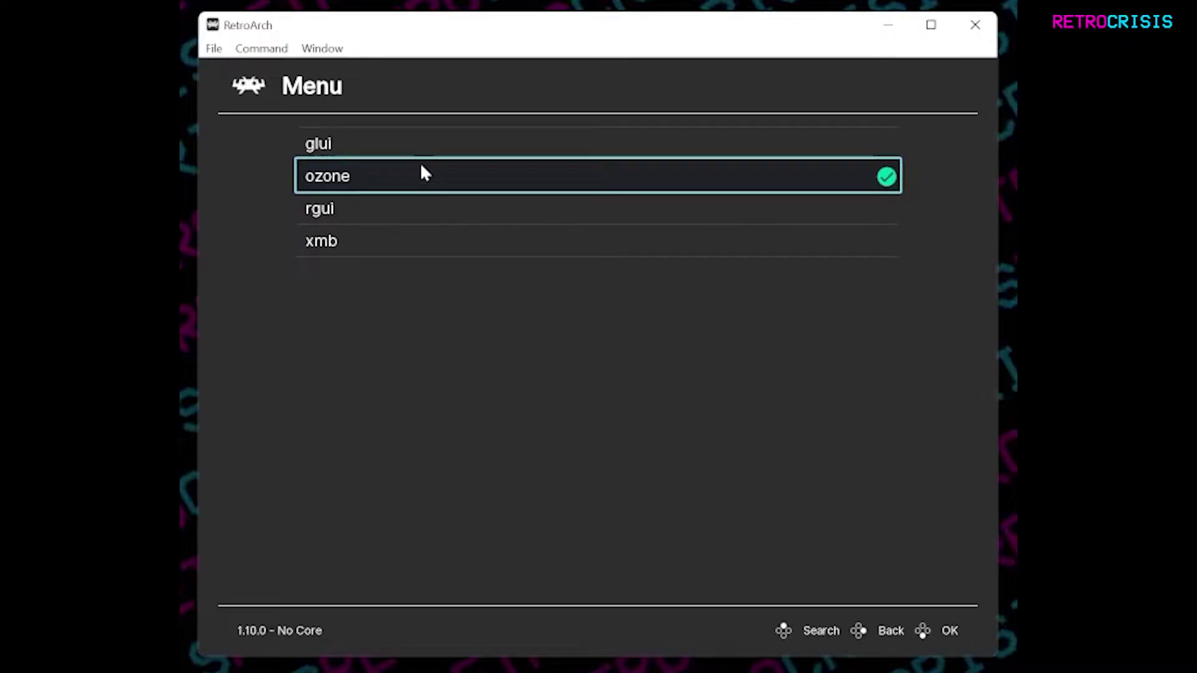
click(357, 144)
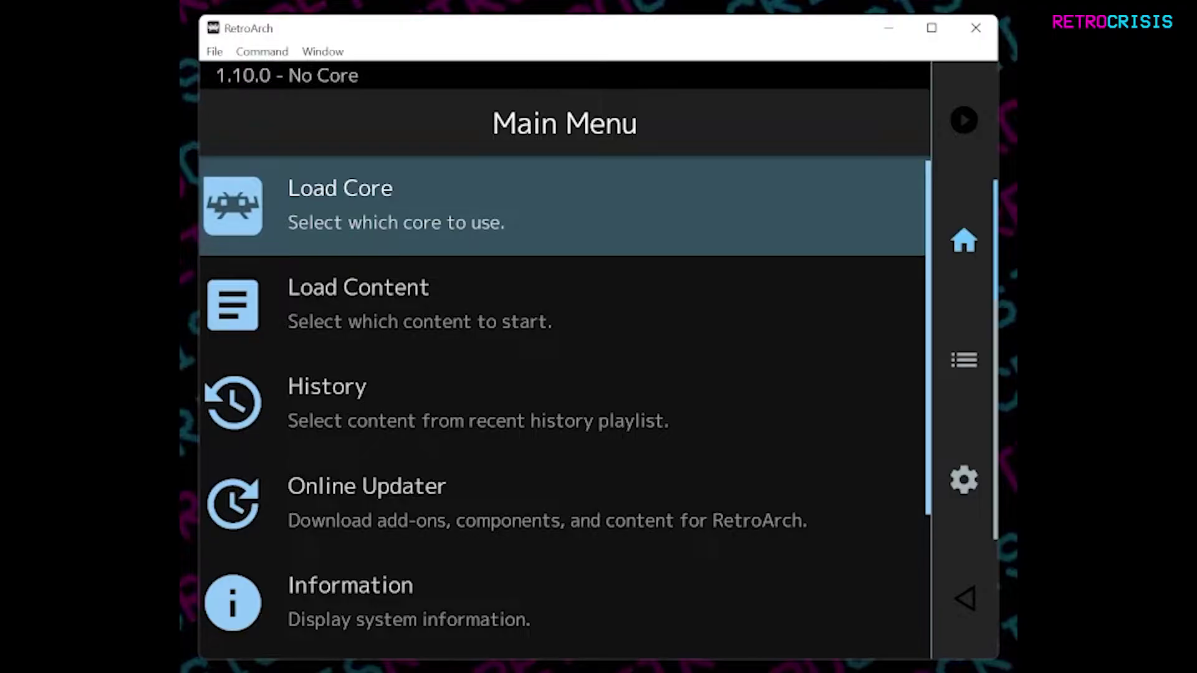
- Open the Appearance options within the User Interface settings
click(970, 485)
scroll(681, 474, down, 7)
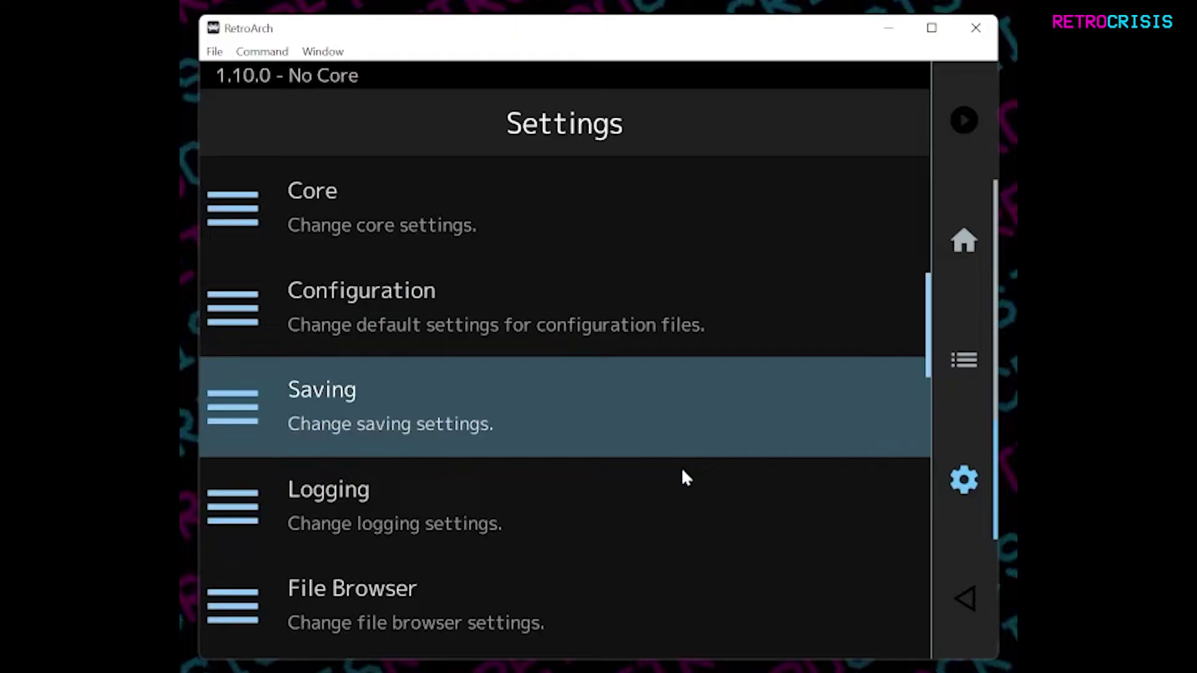
scroll(682, 472, down, 6)
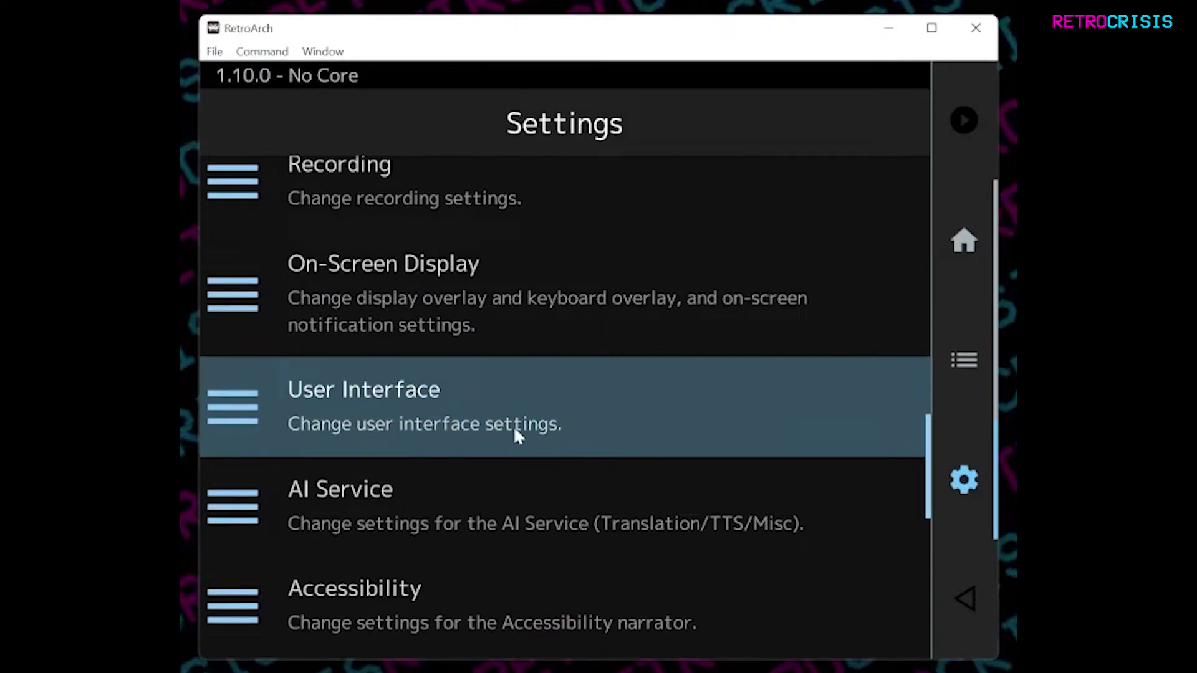
click(515, 435)
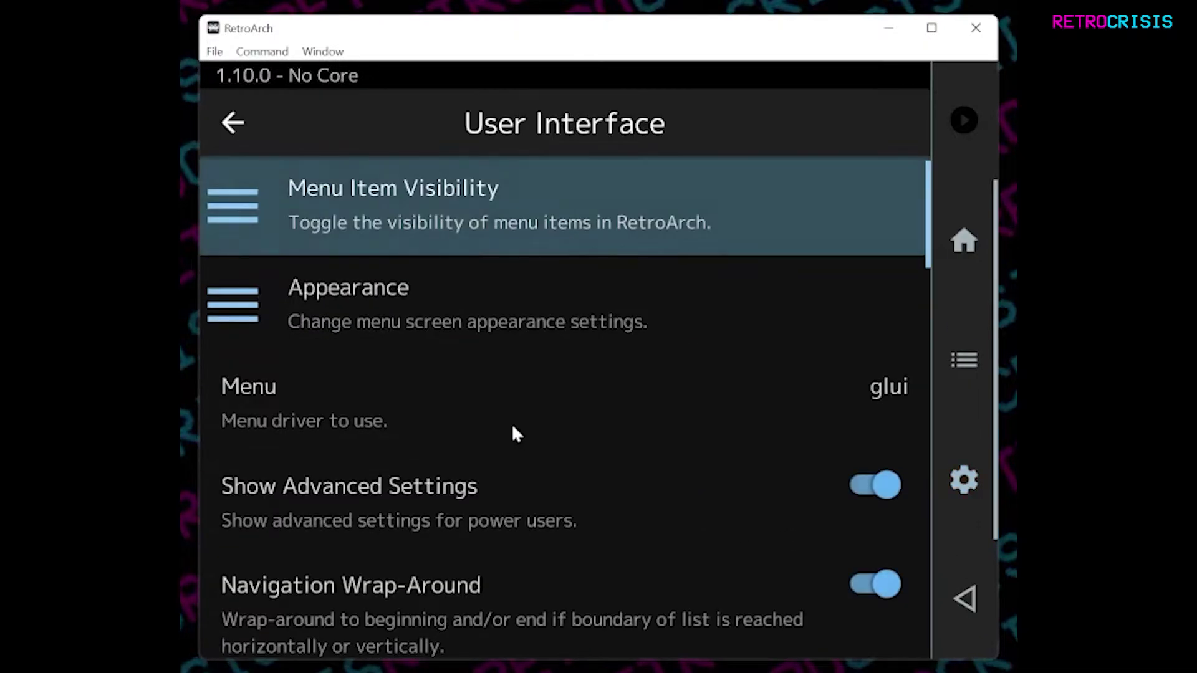
click(482, 302)
- Set the menu color theme to Material UI Dark
scroll(608, 243, down, 5)
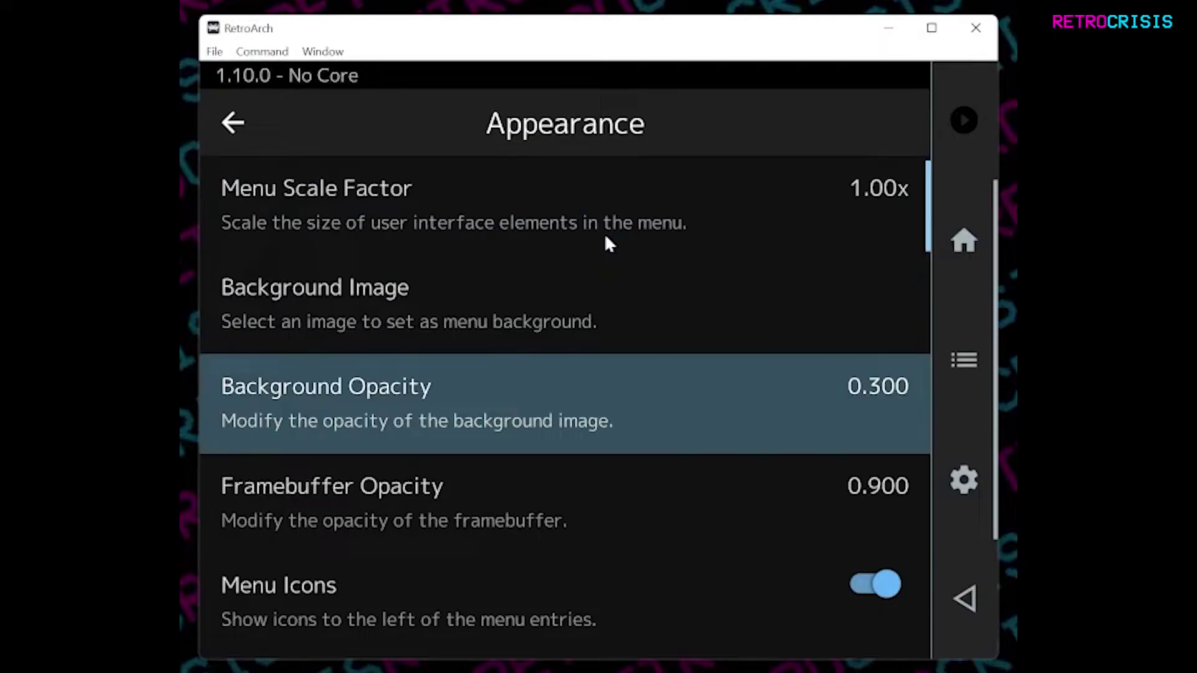
scroll(610, 247, down, 3)
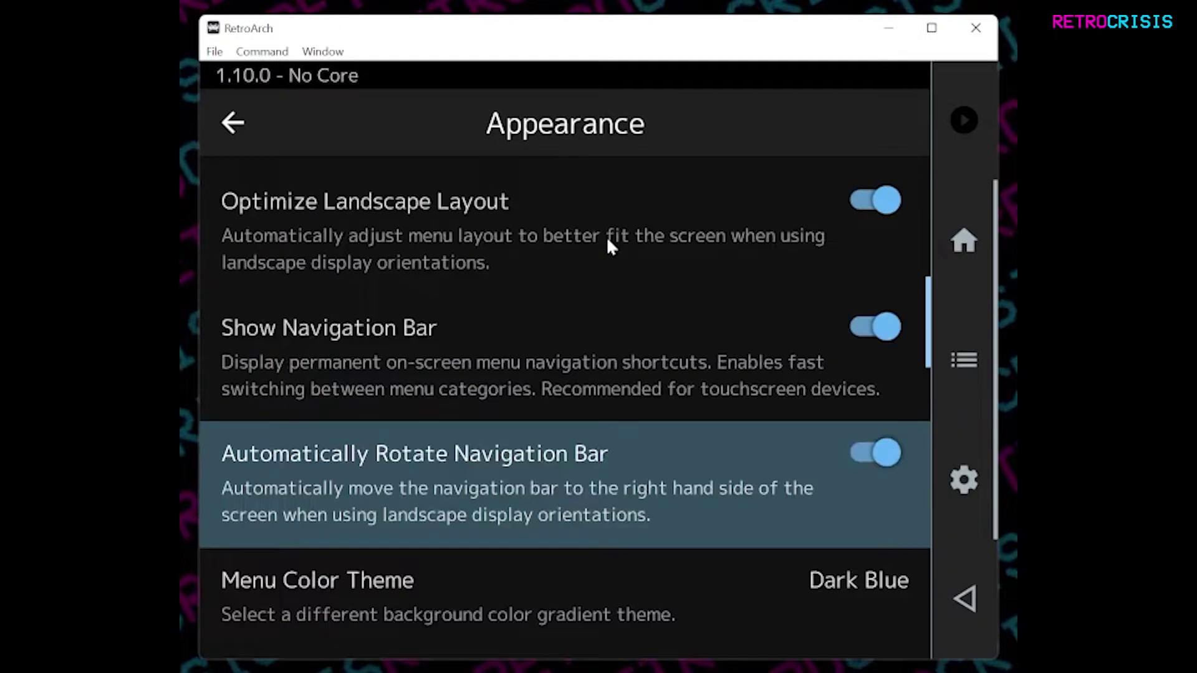
scroll(600, 305, down, 1)
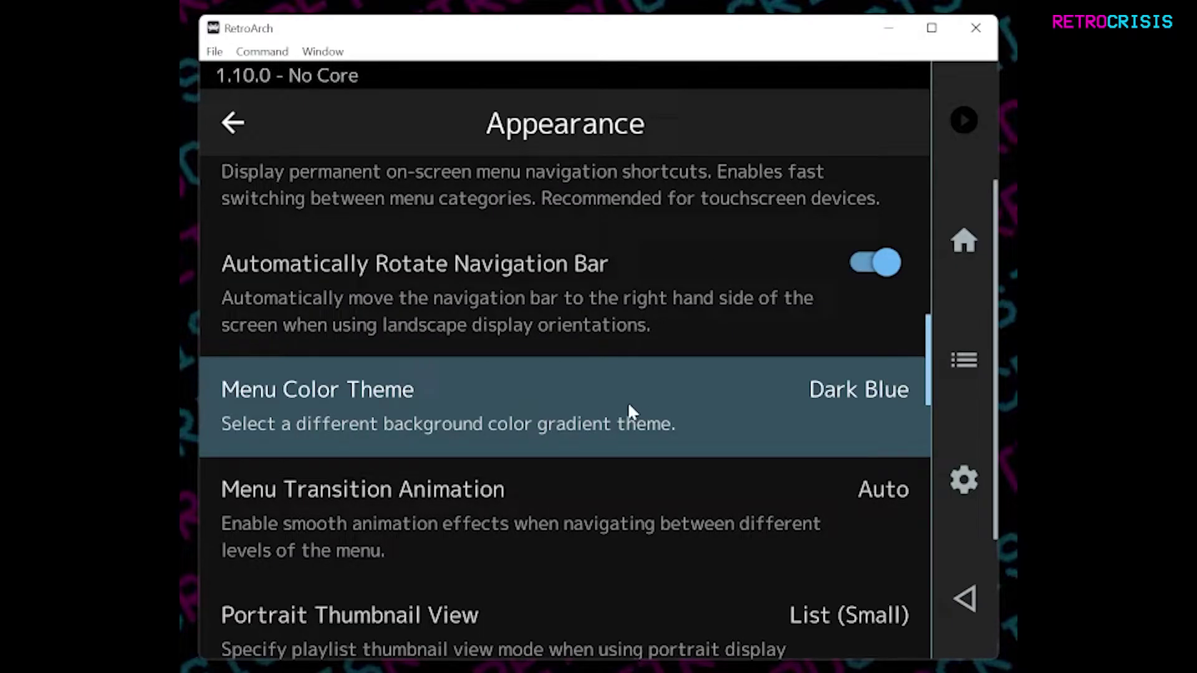
key(Right)
key(Right)
key(Right)
key(Right)
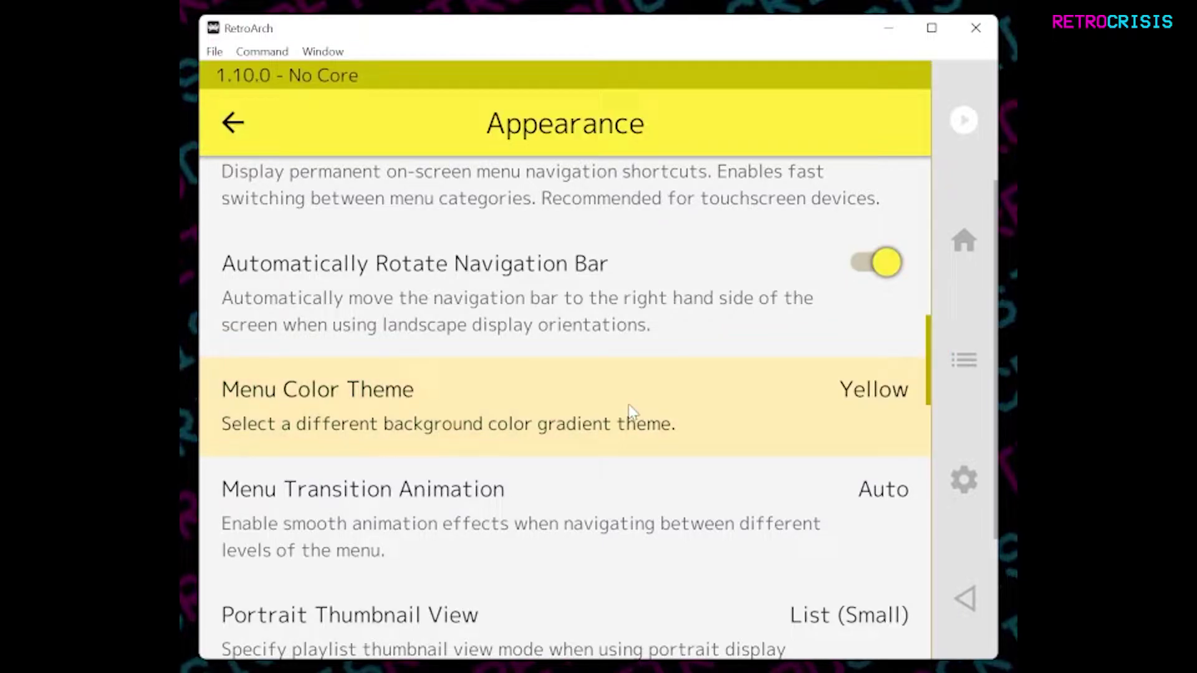
key(Right)
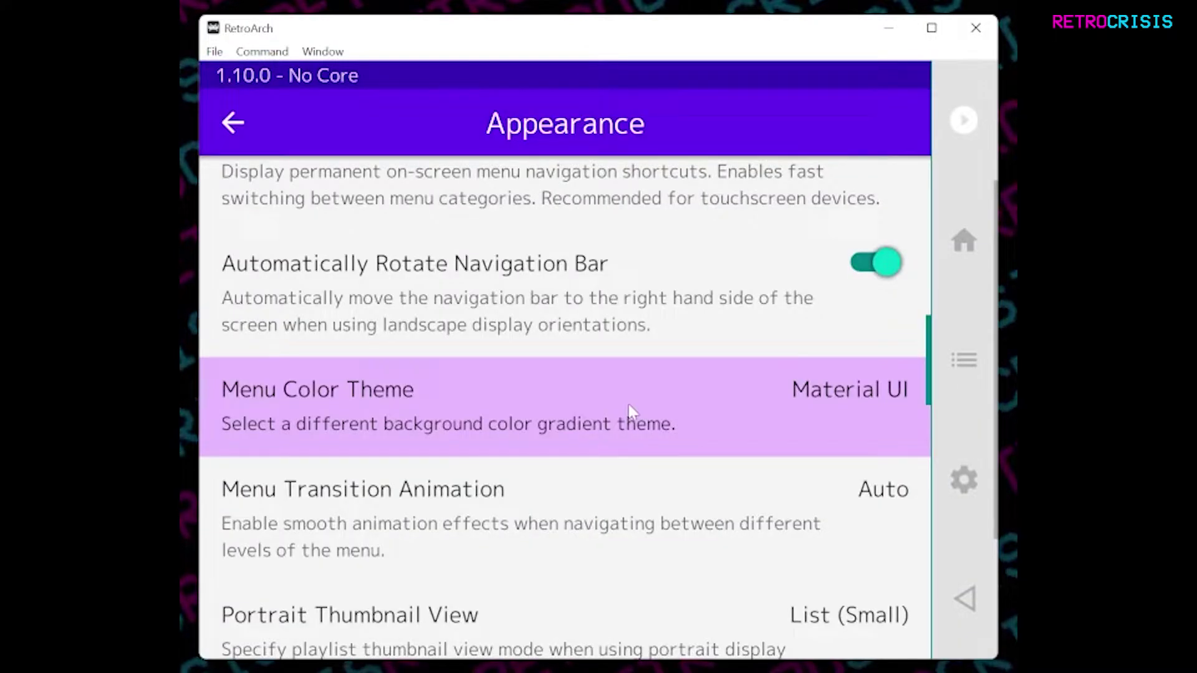
key(Right)
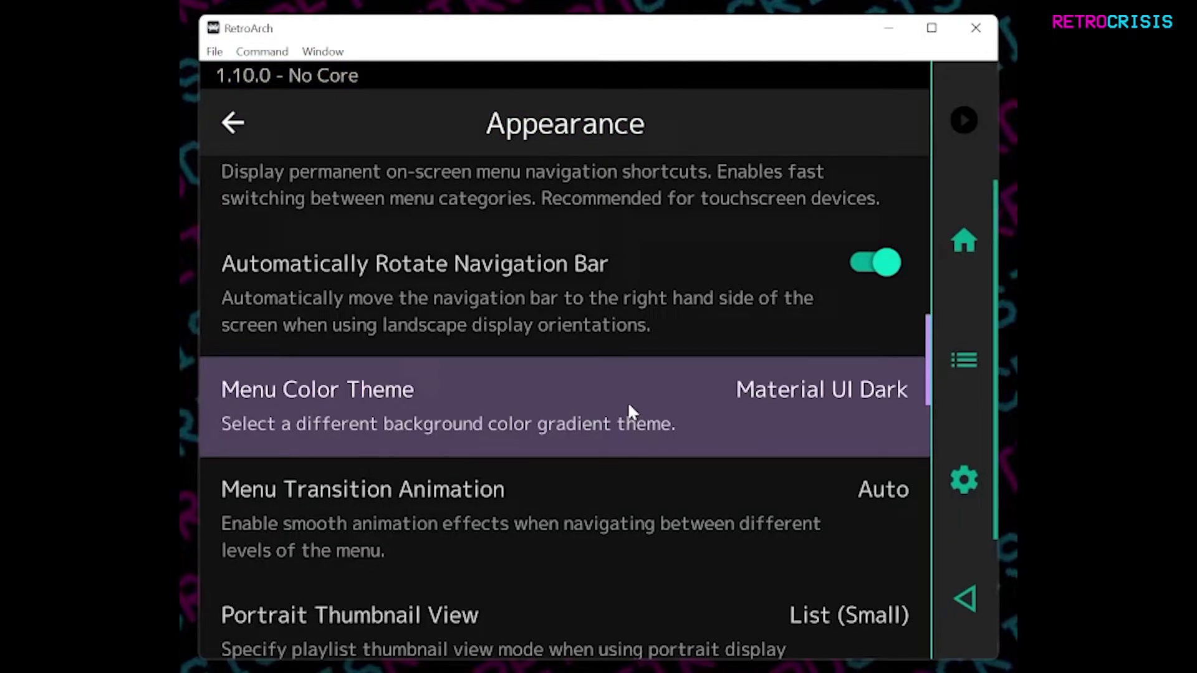
- Try a smaller menu scale factor below 1.00x in the Appearance settings
key(Up)
key(Up)
key(Up)
key(Up)
key(Up)
key(Up)
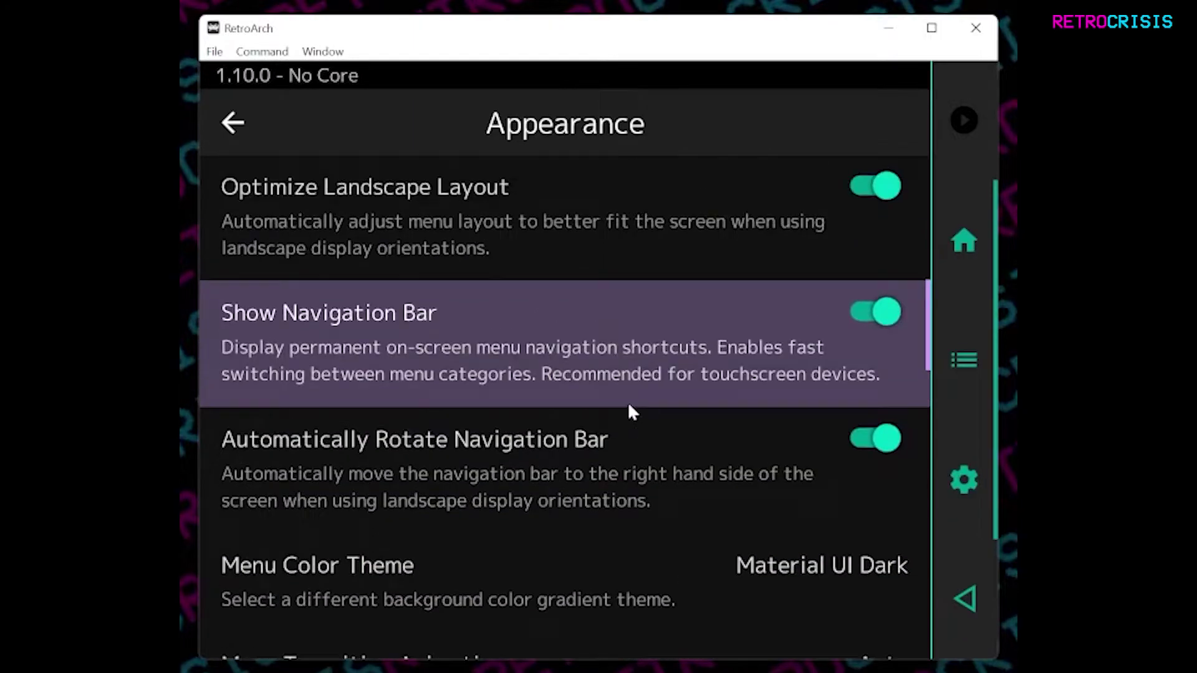
key(Up)
key(Up)
key(Up)
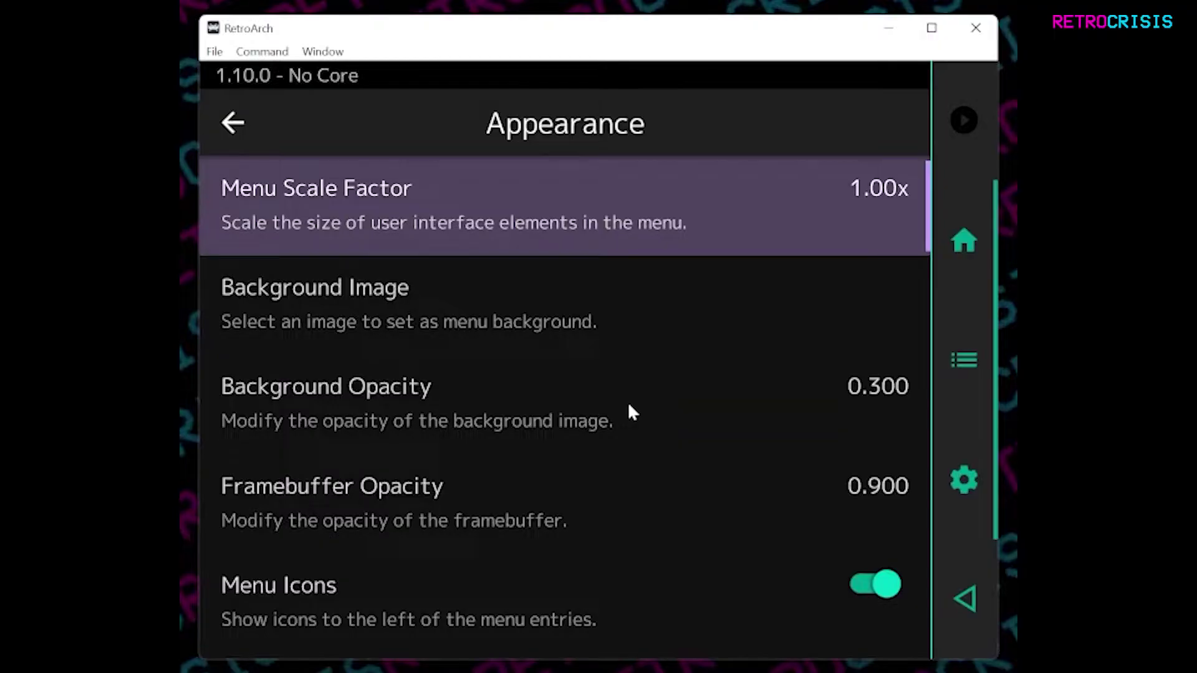
key(Left)
key(Left)
key(Left)
key(Left)
key(Left)
key(Left)
key(Left)
key(Left)
key(Left)
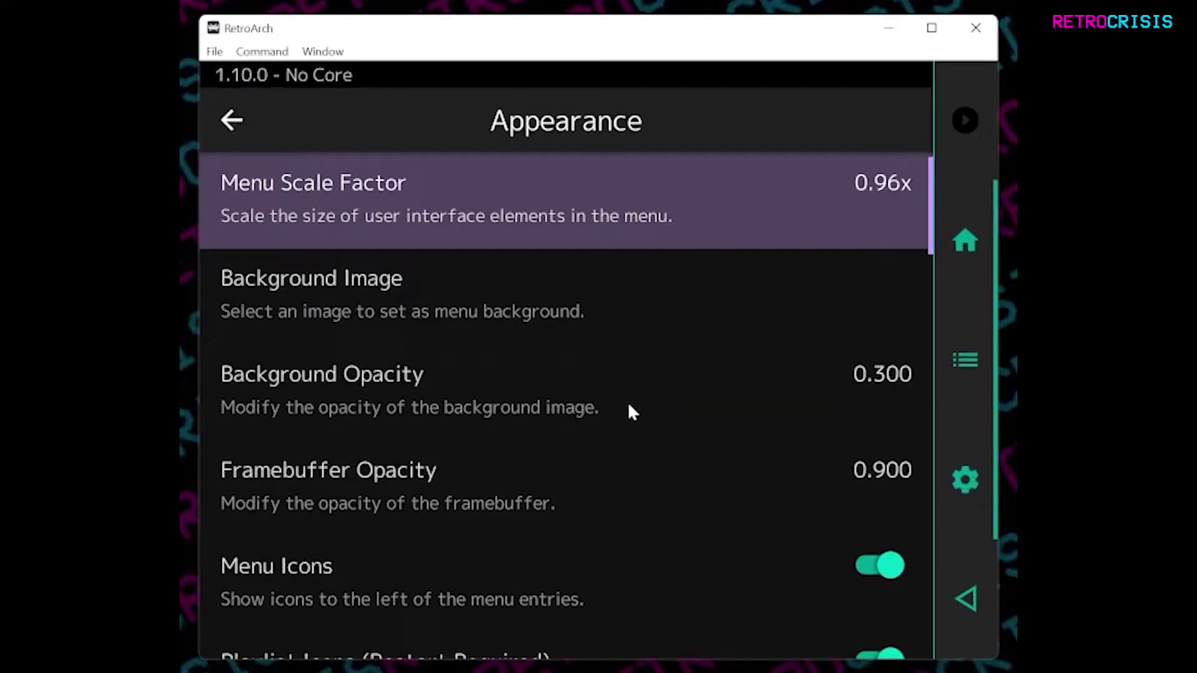
- Restore the menu scale factor to 1.00x
key(Right)
key(Right)
key(Right)
key(Right)
key(Right)
key(Right)
key(Right)
key(Right)
key(Right)
key(Right)
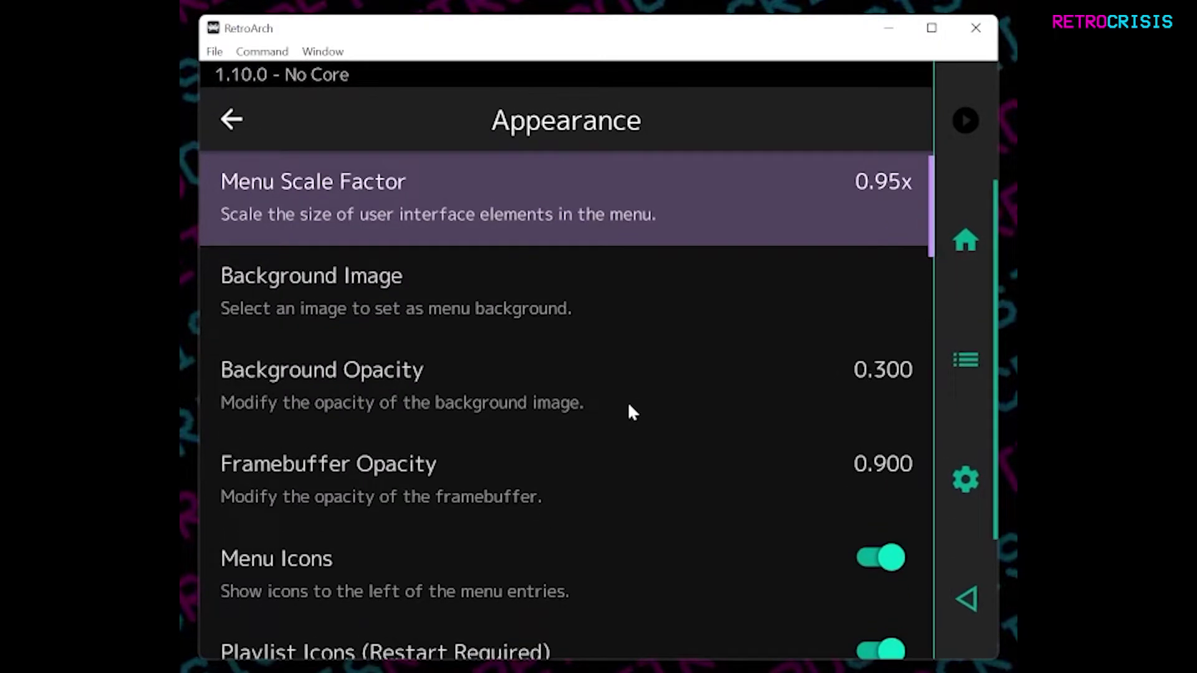
key(Left)
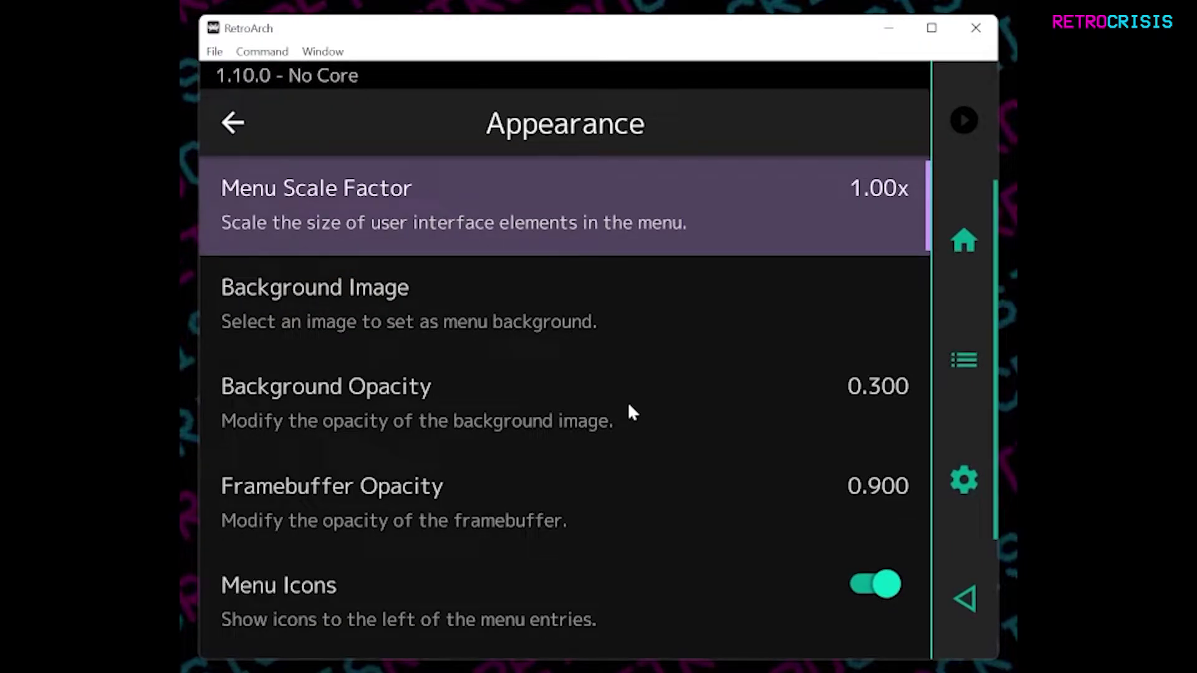
- Examine the remaining Appearance options, including the thumbnail, ticker text and menu transition animation settings
key(Down)
key(Down)
key(Down)
key(Down)
key(Down)
key(Down)
key(Down)
key(Down)
key(Down)
key(Down)
key(Up)
key(Up)
key(Up)
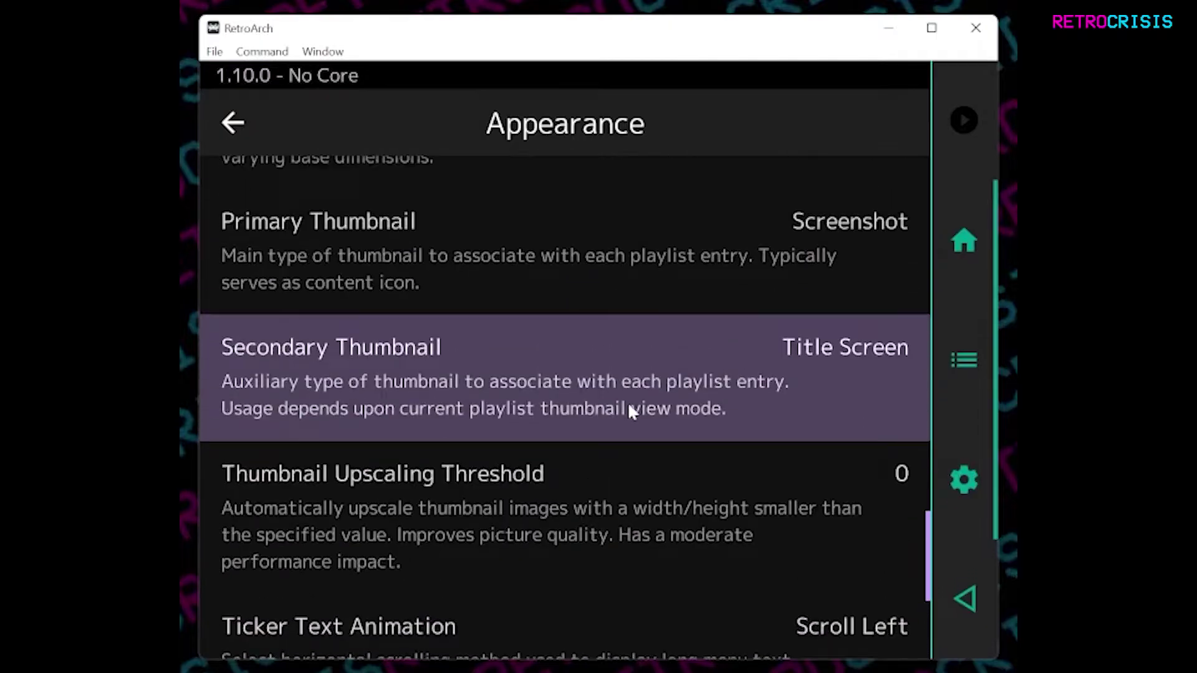
key(Up)
key(Up)
key(Up)
key(Up)
key(Up)
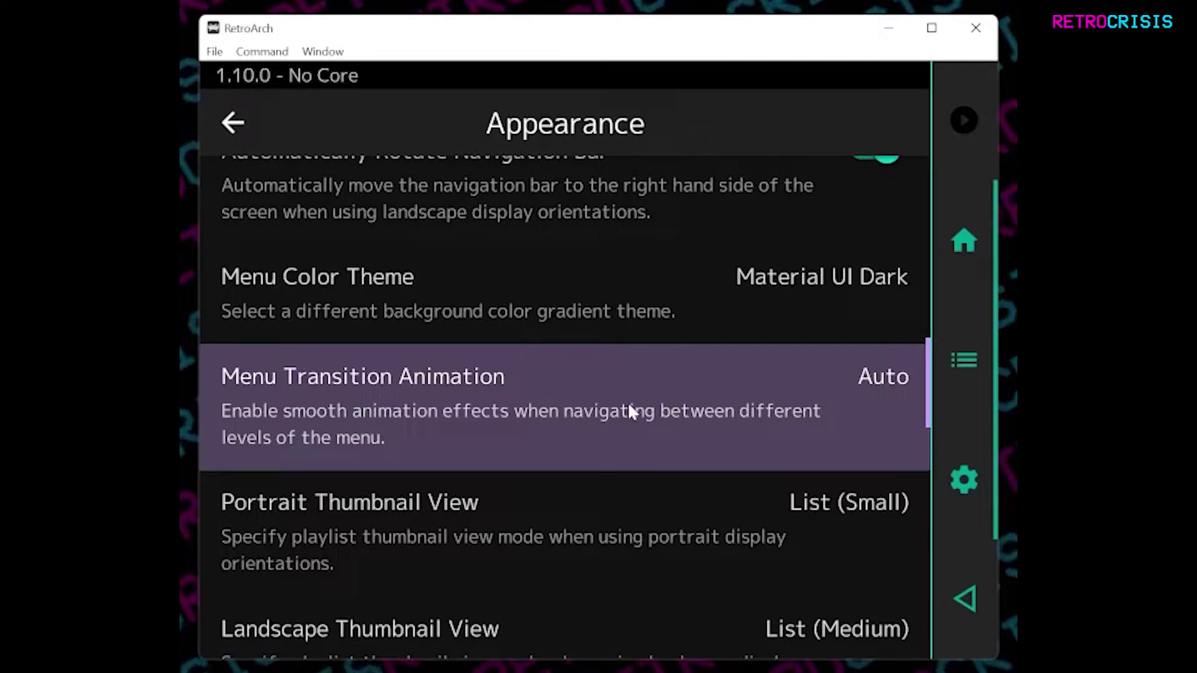
- Return to the User Interface settings and change the menu driver to rgui
key(BackSpace)
key(Down)
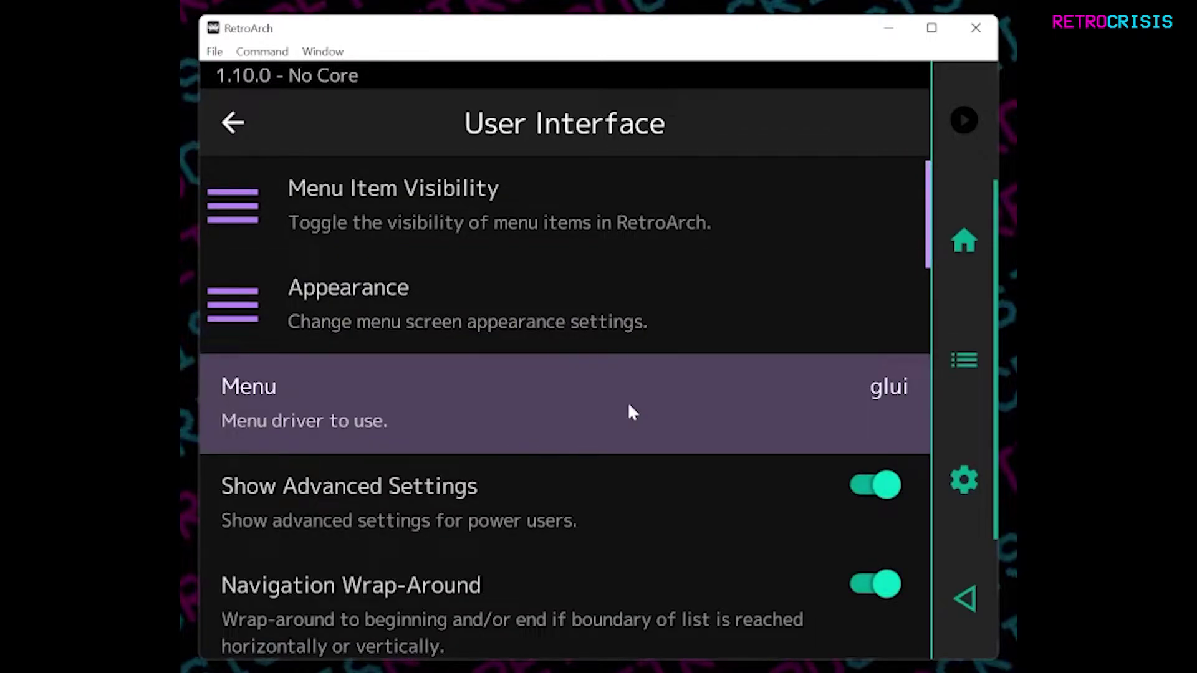
key(Return)
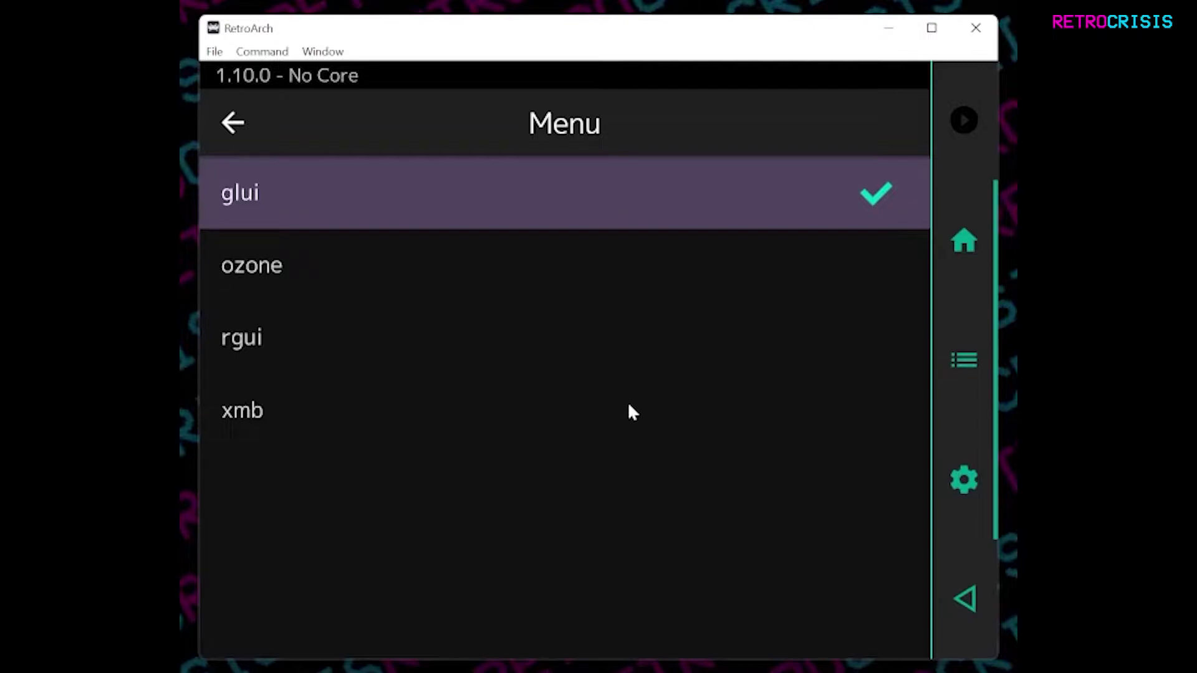
key(Down)
key(Down)
key(Up)
key(Down)
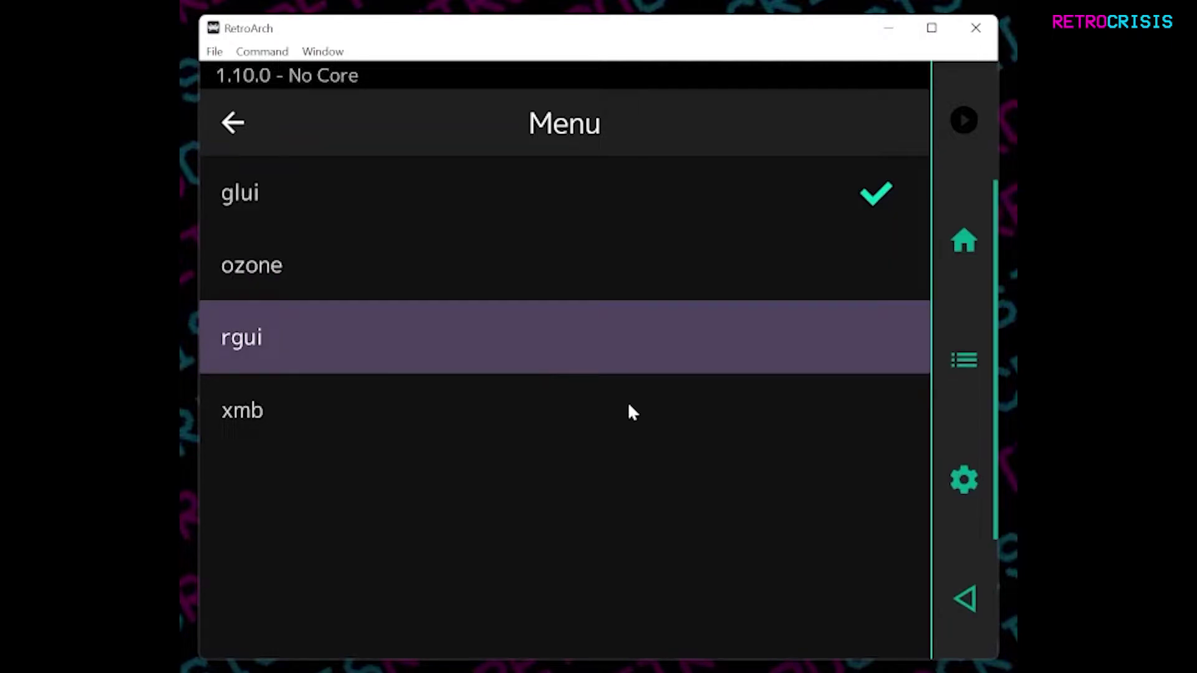
key(Return)
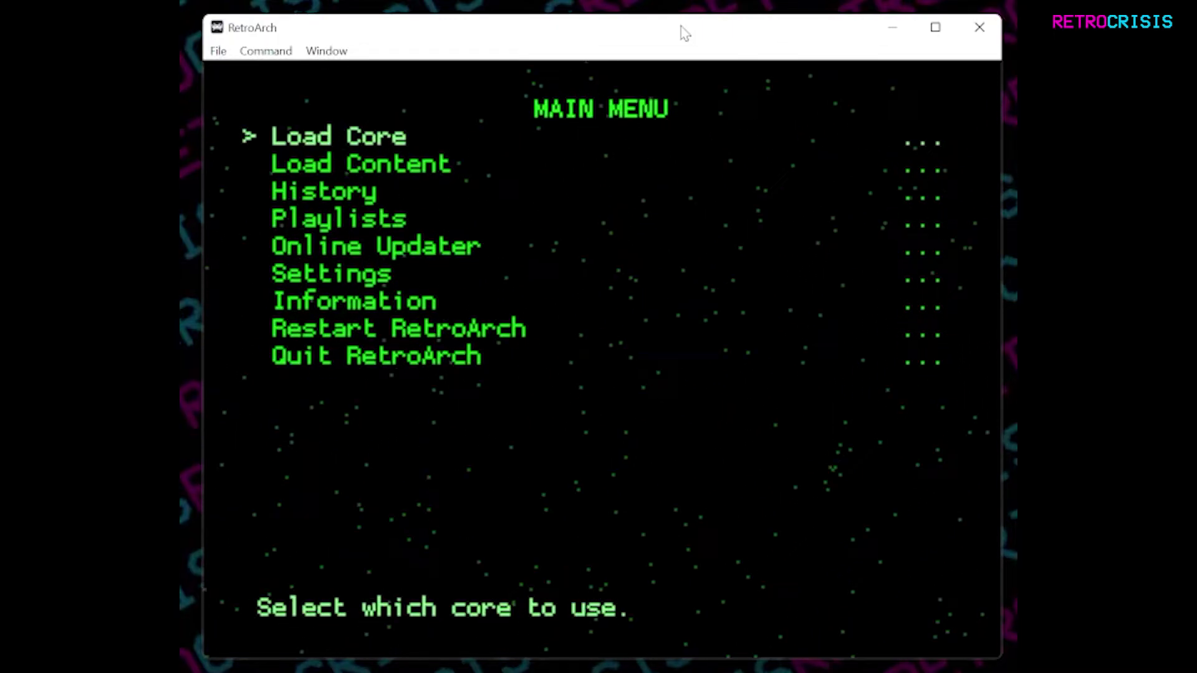
- Open the Appearance options of the User Interface settings in the rgui menu
key(Down)
key(Down)
key(Down)
key(Down)
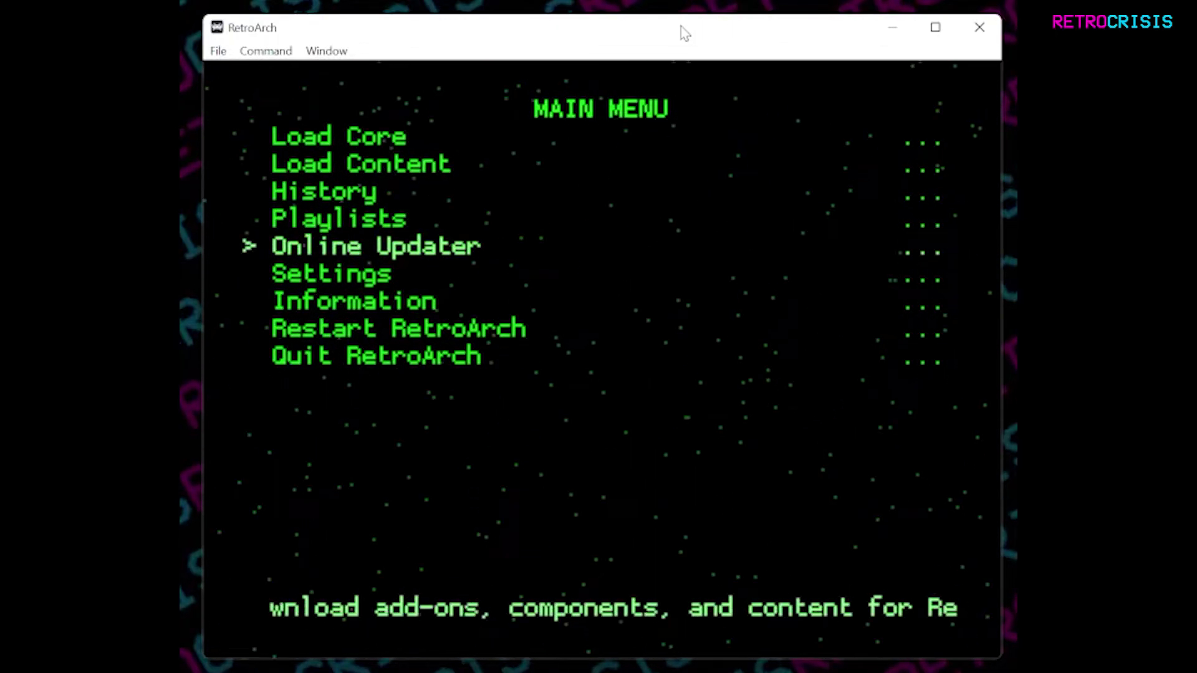
key(Down)
key(Return)
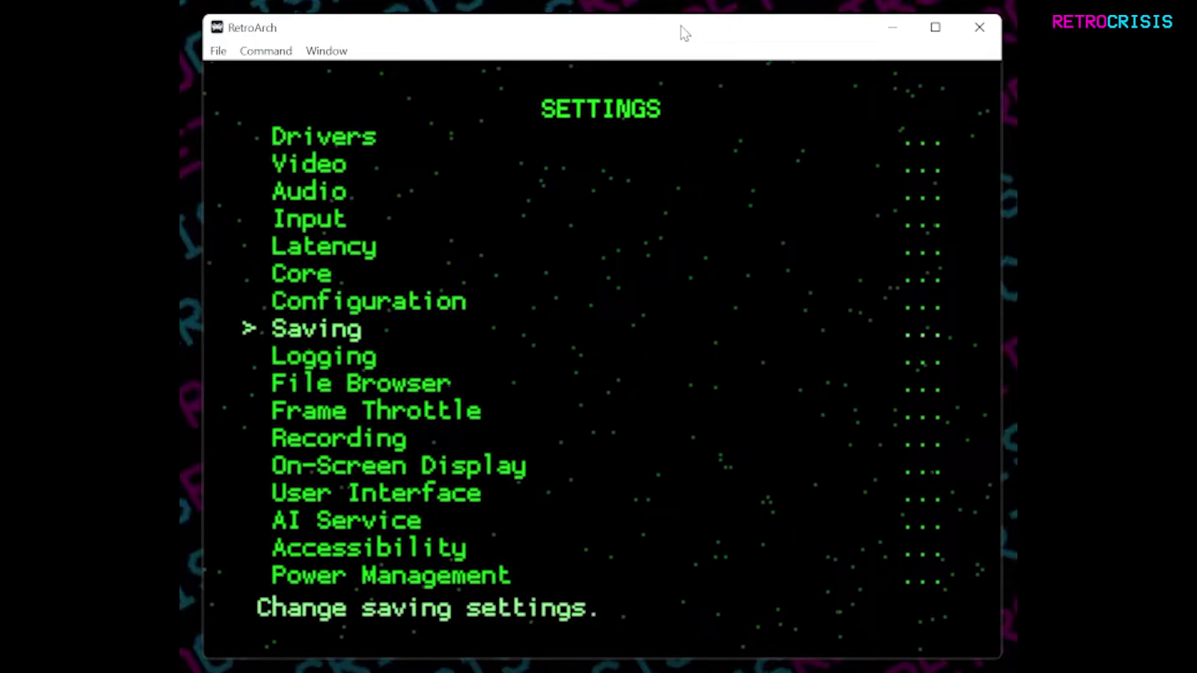
key(Down)
key(Down)
key(Down)
key(Down)
key(Down)
key(Down)
key(Return)
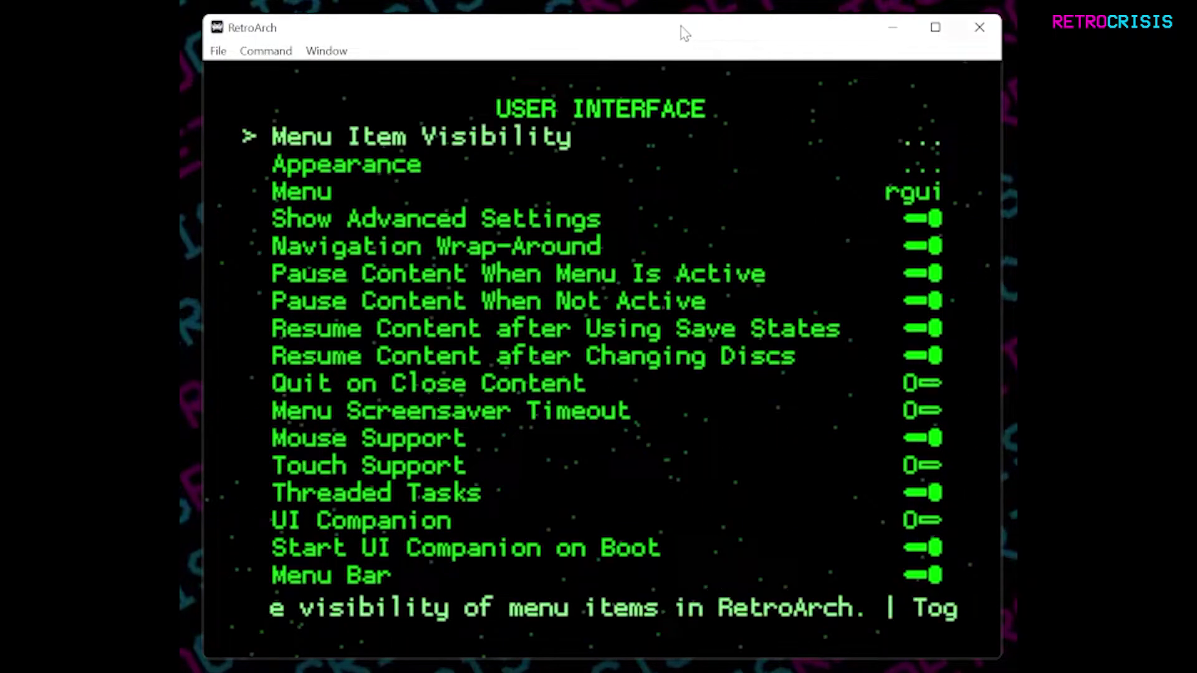
key(Return)
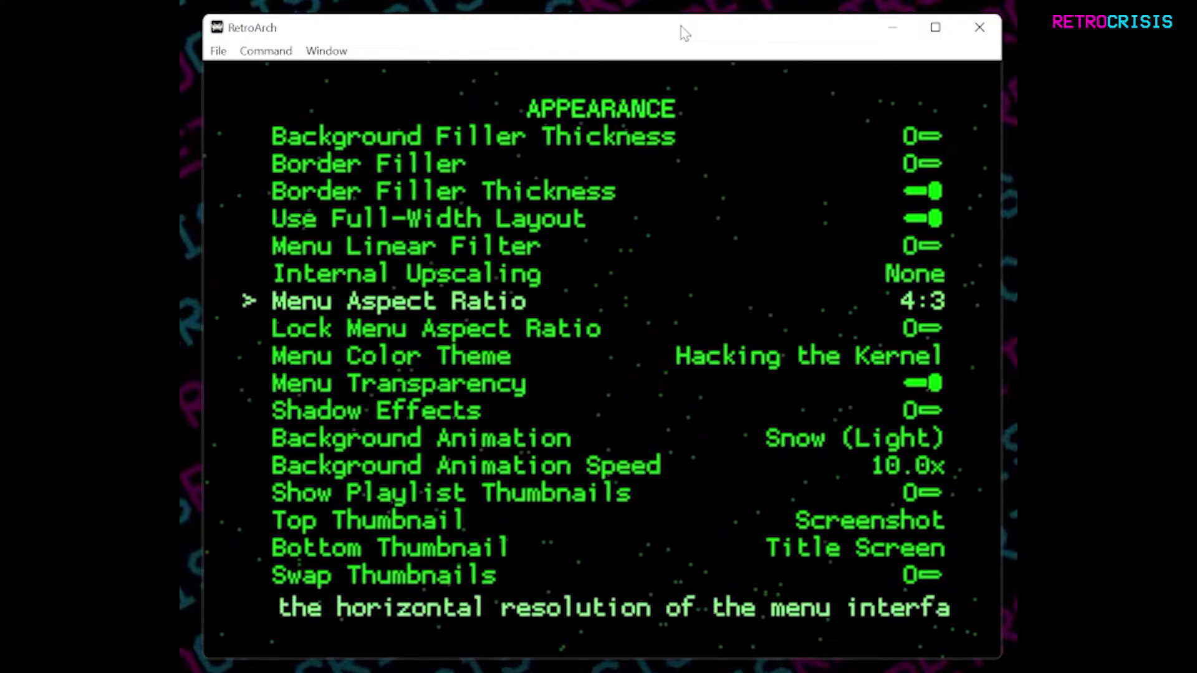
- Try another menu aspect ratio and the Gruvbox Light color theme, restoring 4:3 and Hacking the Kernel
key(Right)
key(Left)
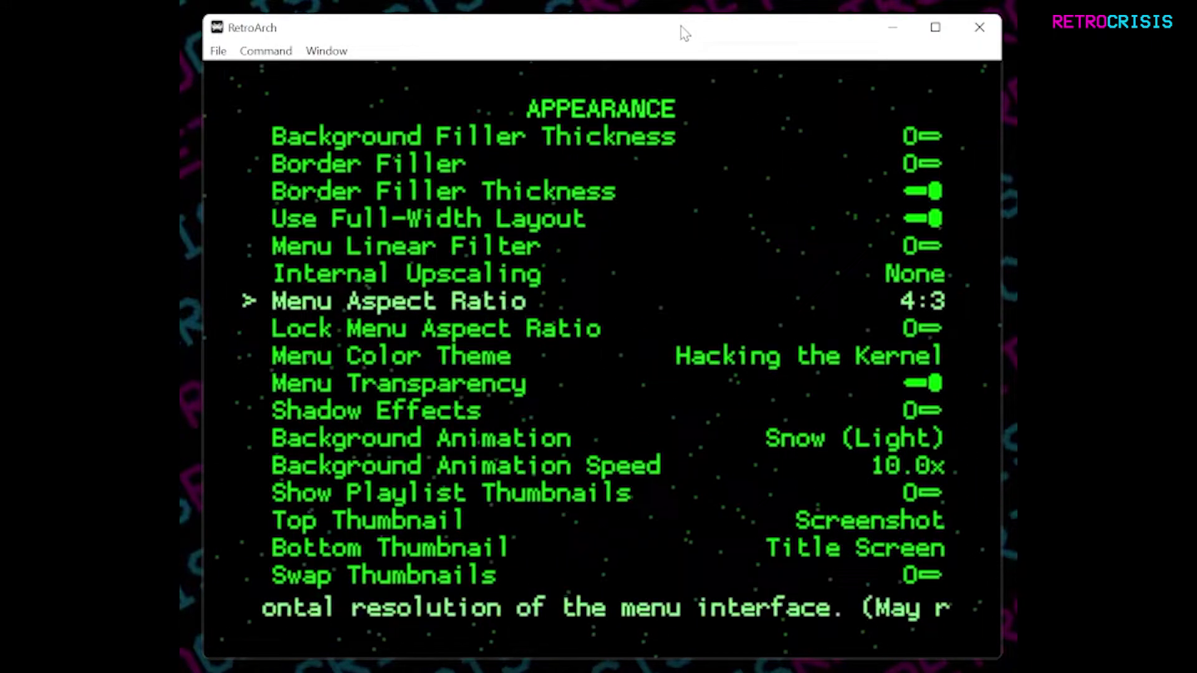
key(Down)
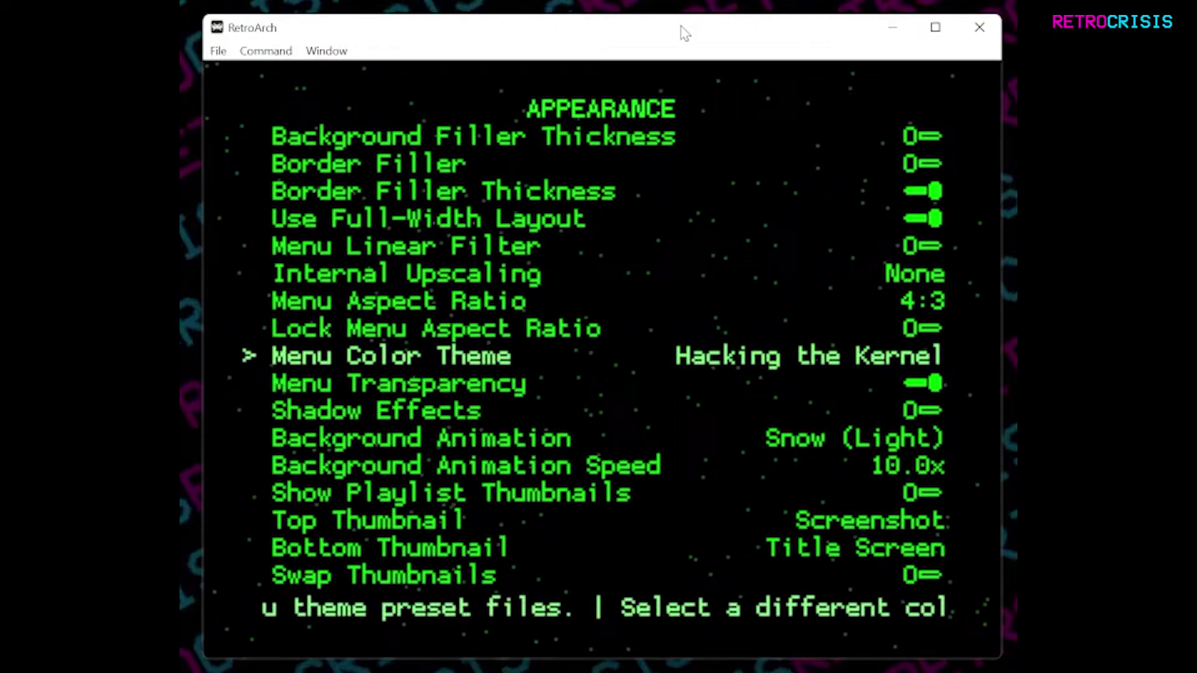
key(Right)
key(Right)
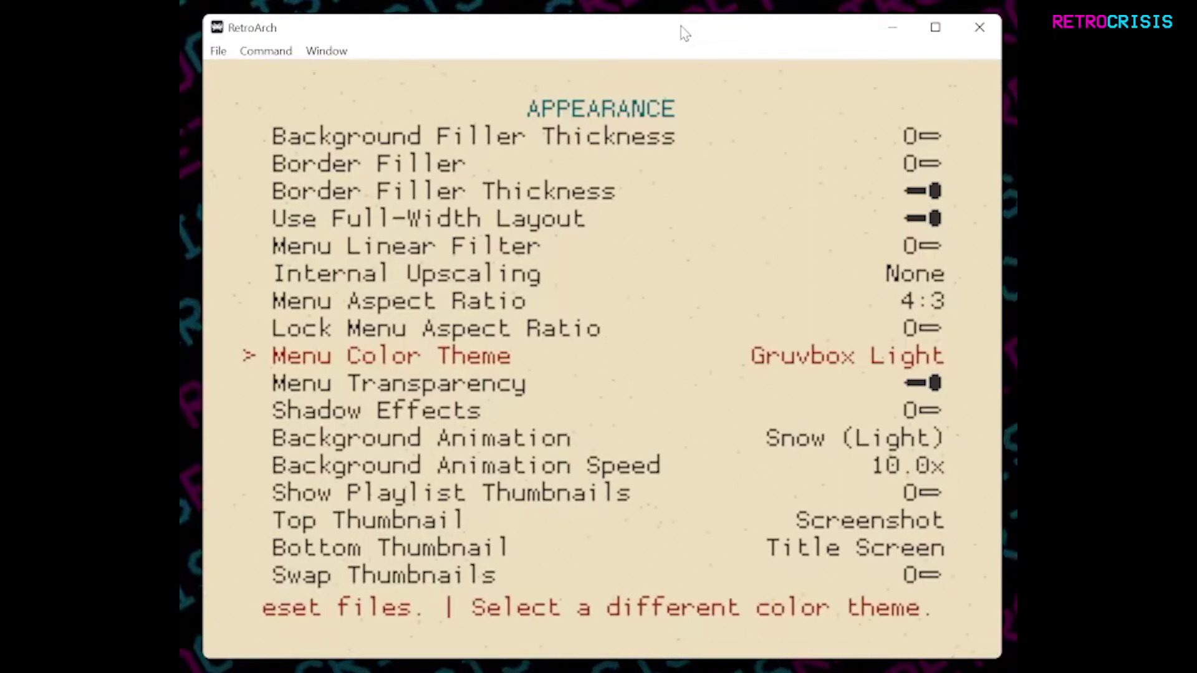
key(Right)
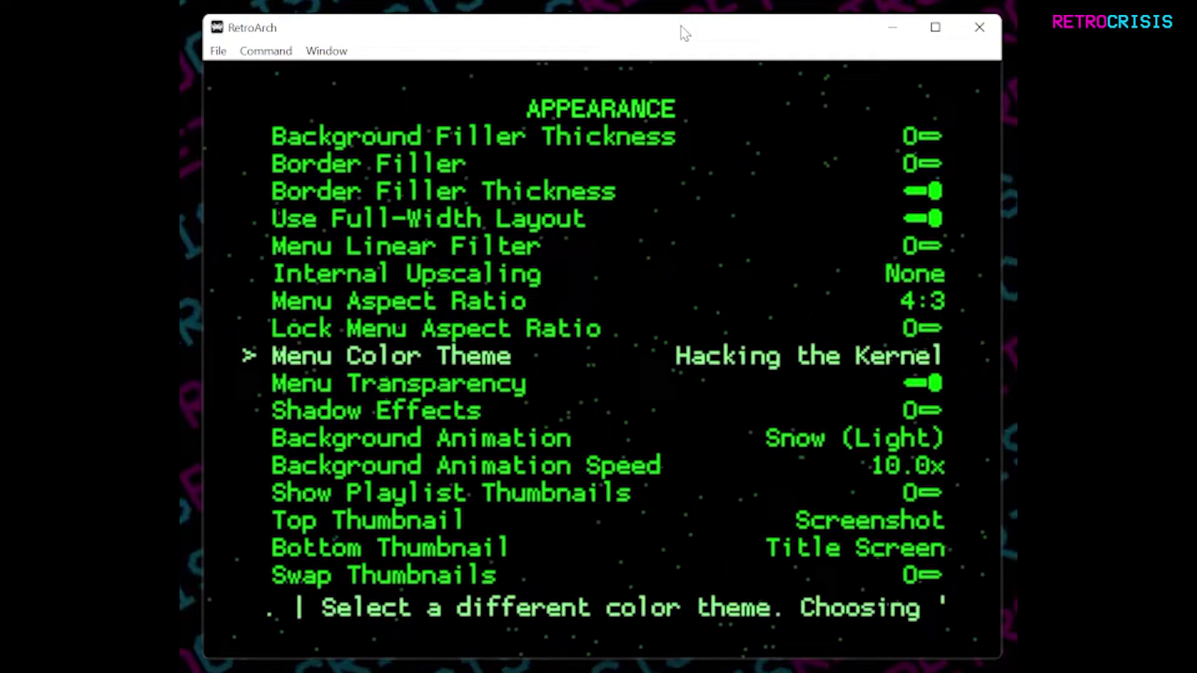
- Set the menu's background animation to Snow (Heavy)
key(Down)
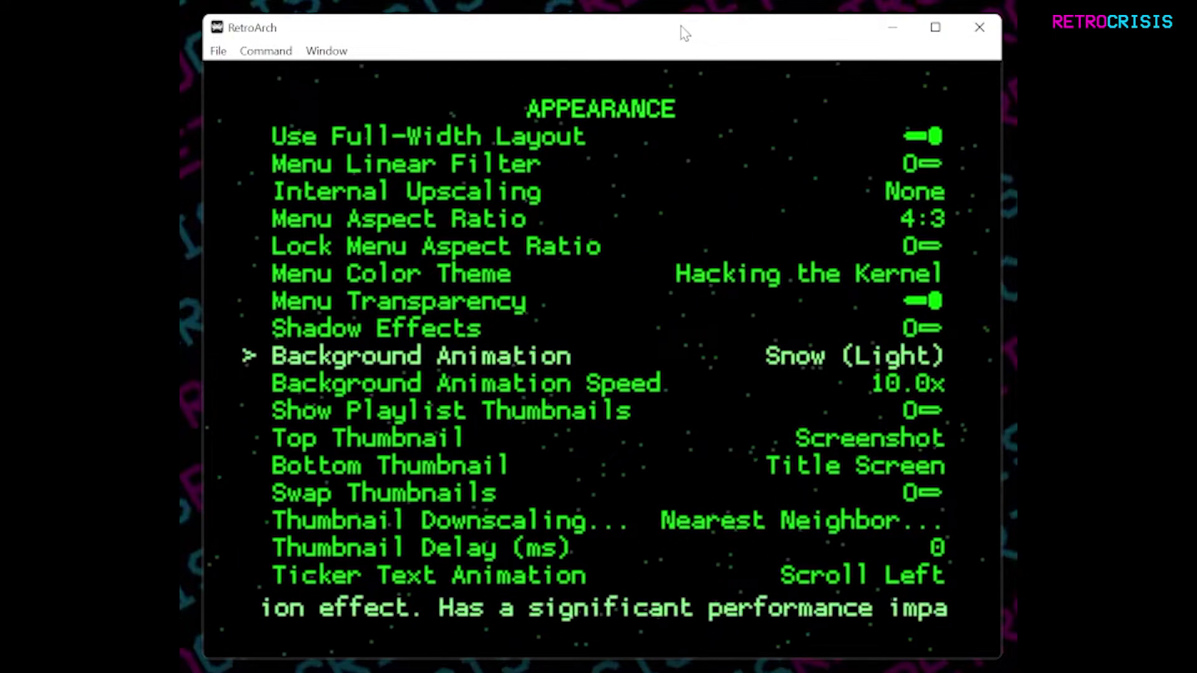
key(Right)
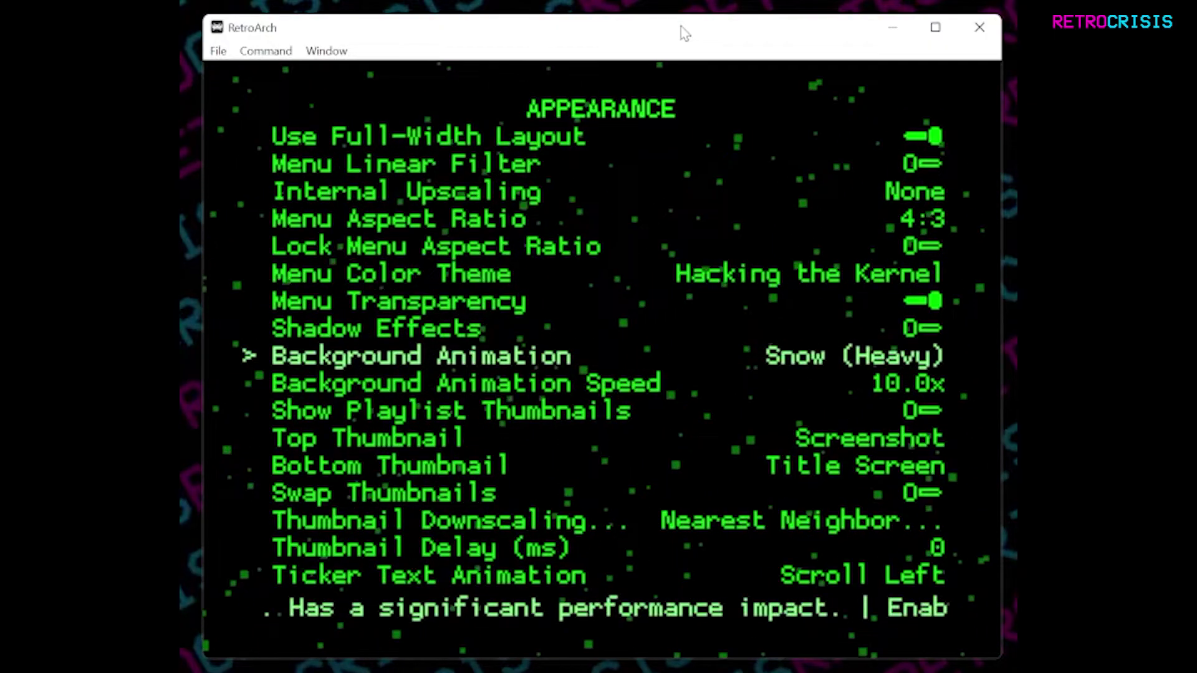
- Try the Vortex background animation and set the menu's background animation to Snow (Light)
key(Right)
key(Right)
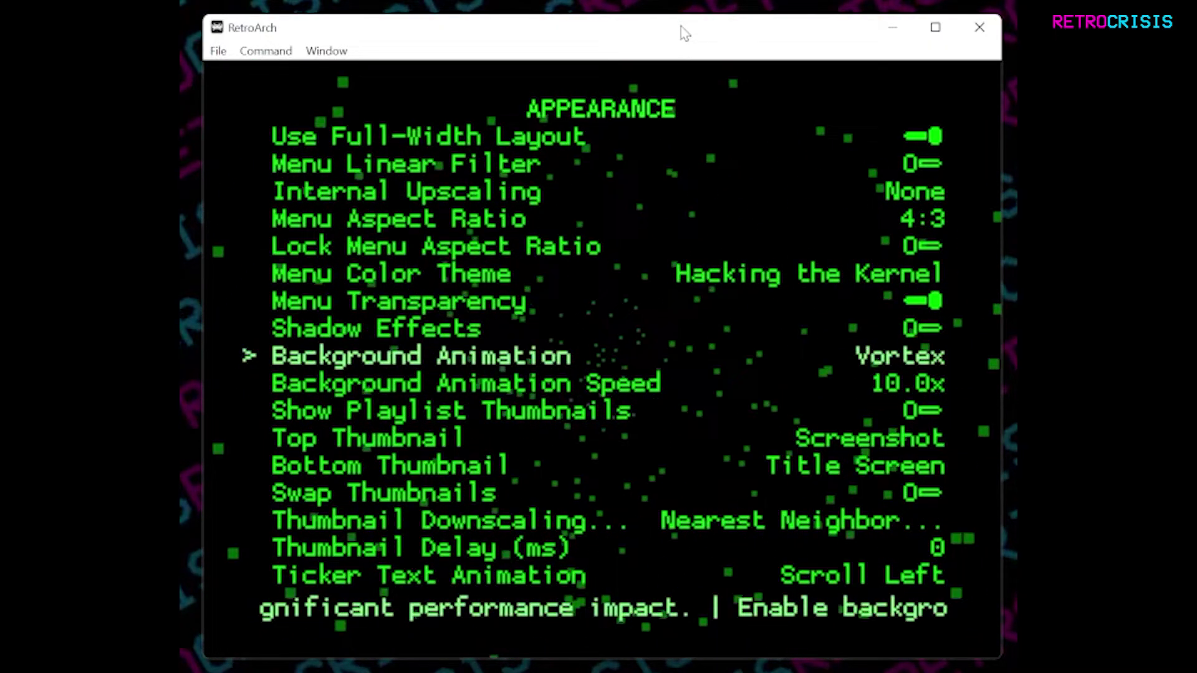
key(Right)
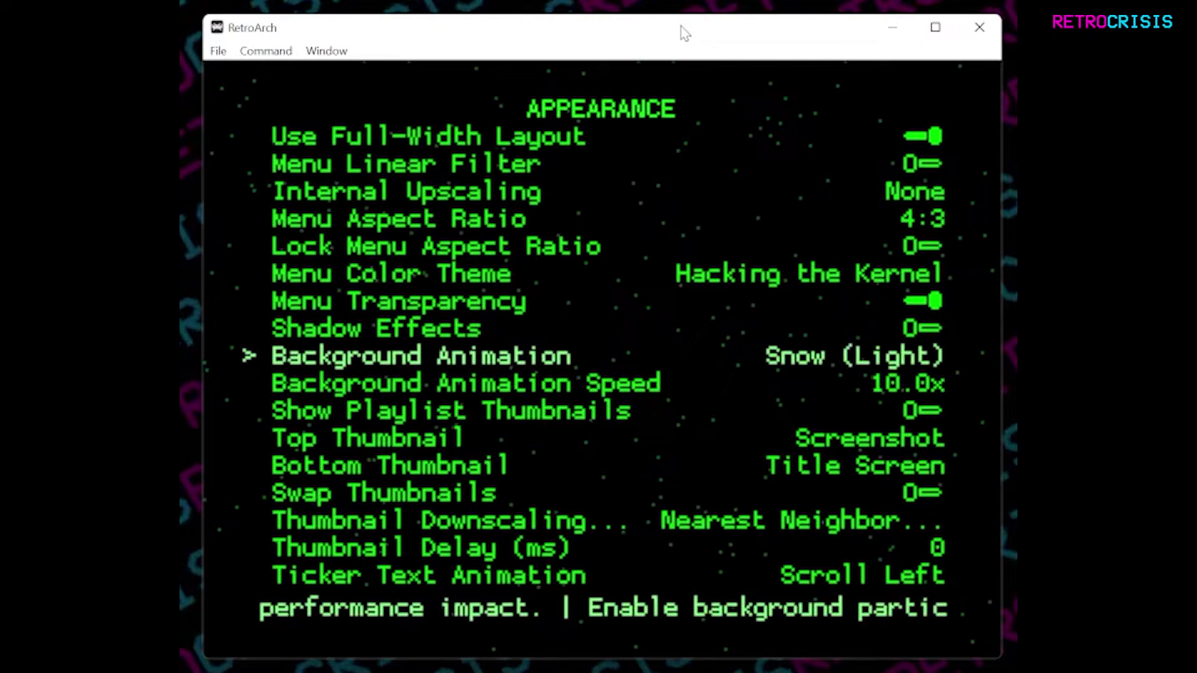
- Return to the User Interface settings, change the menu driver to xmb and close RetroArch
key(Down)
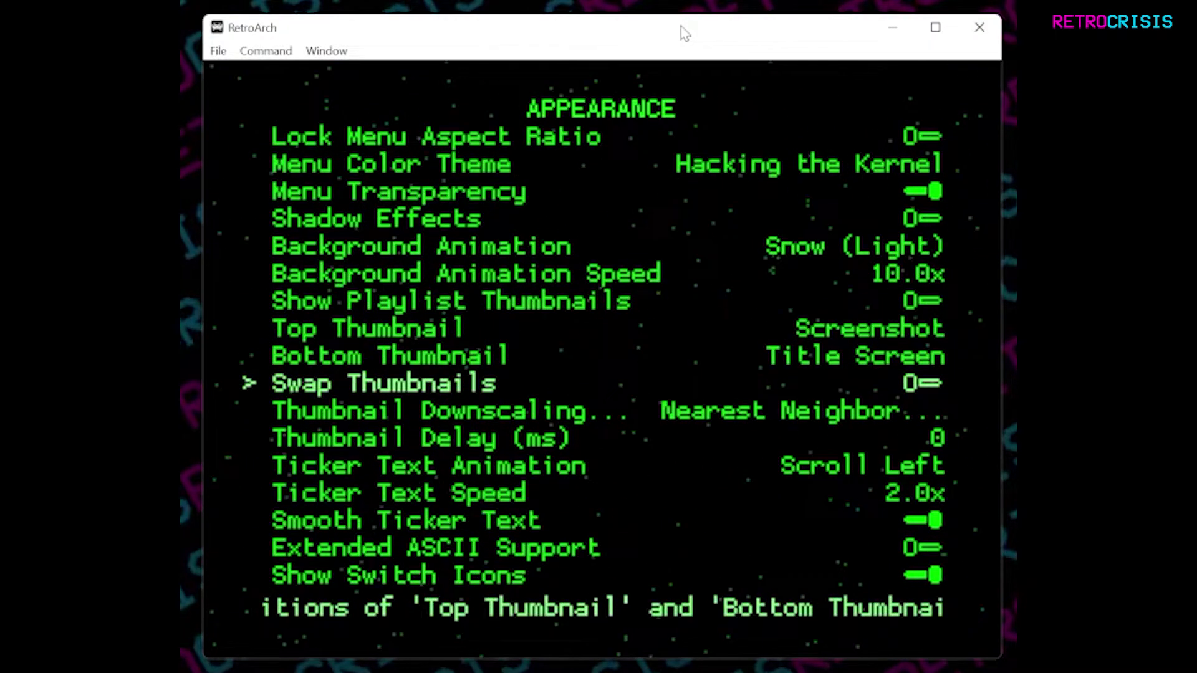
key(Down)
key(Up)
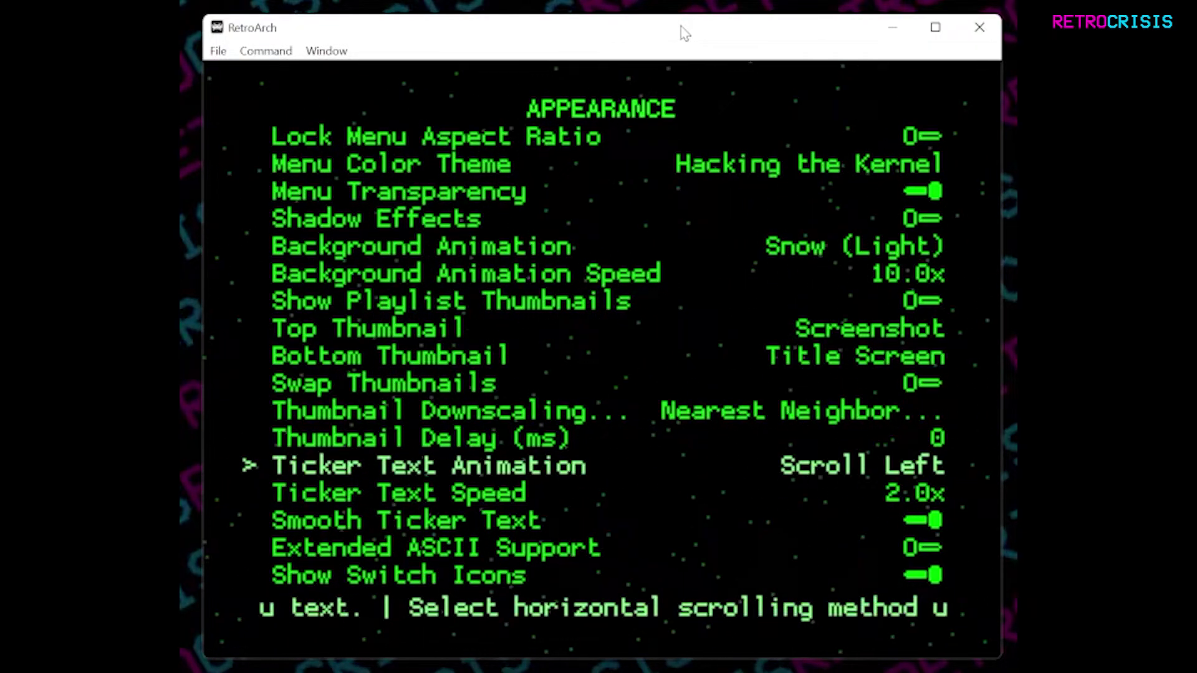
key(Down)
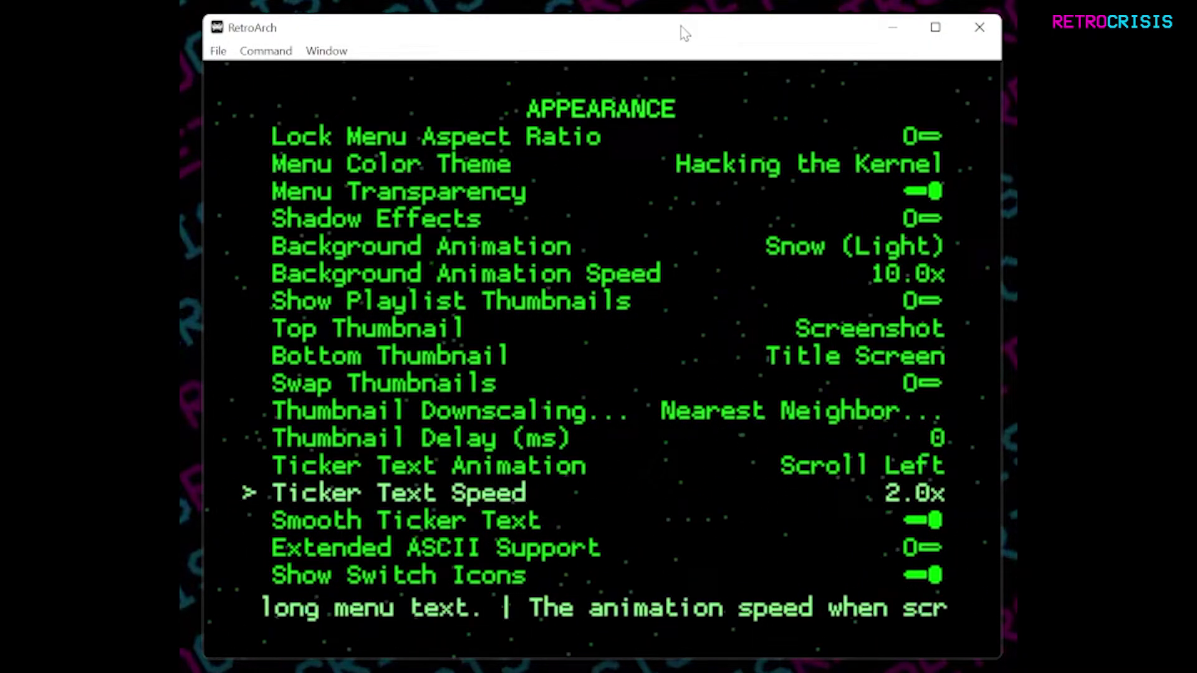
key(BackSpace)
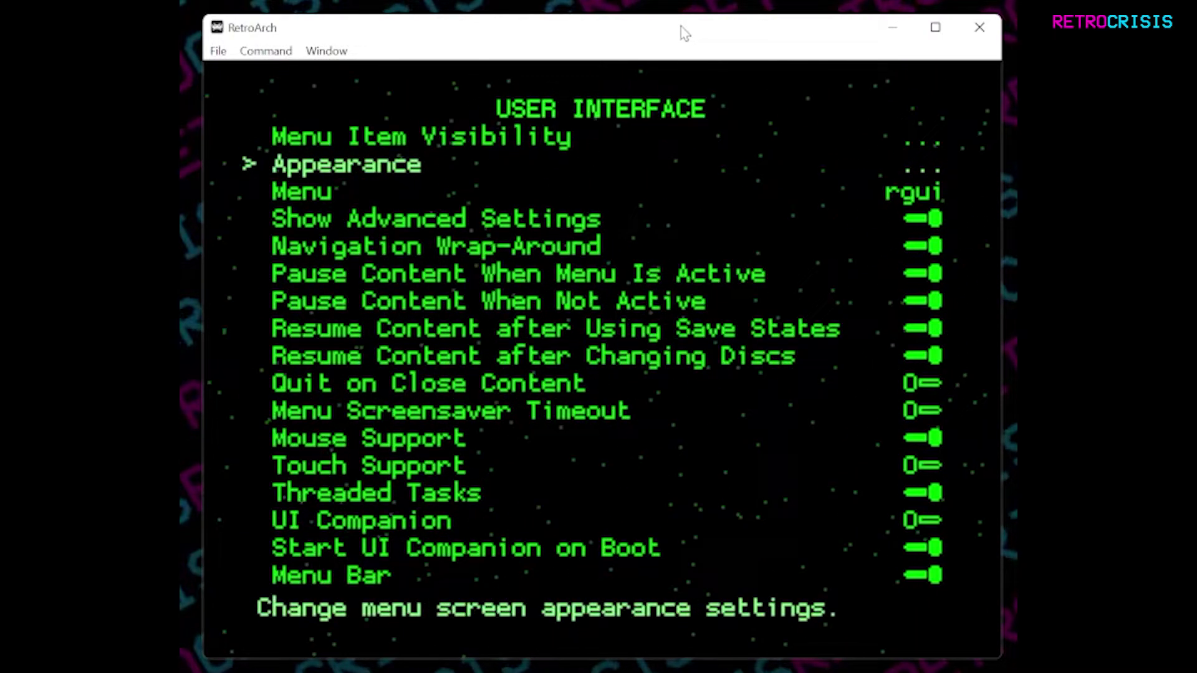
key(Down)
key(Return)
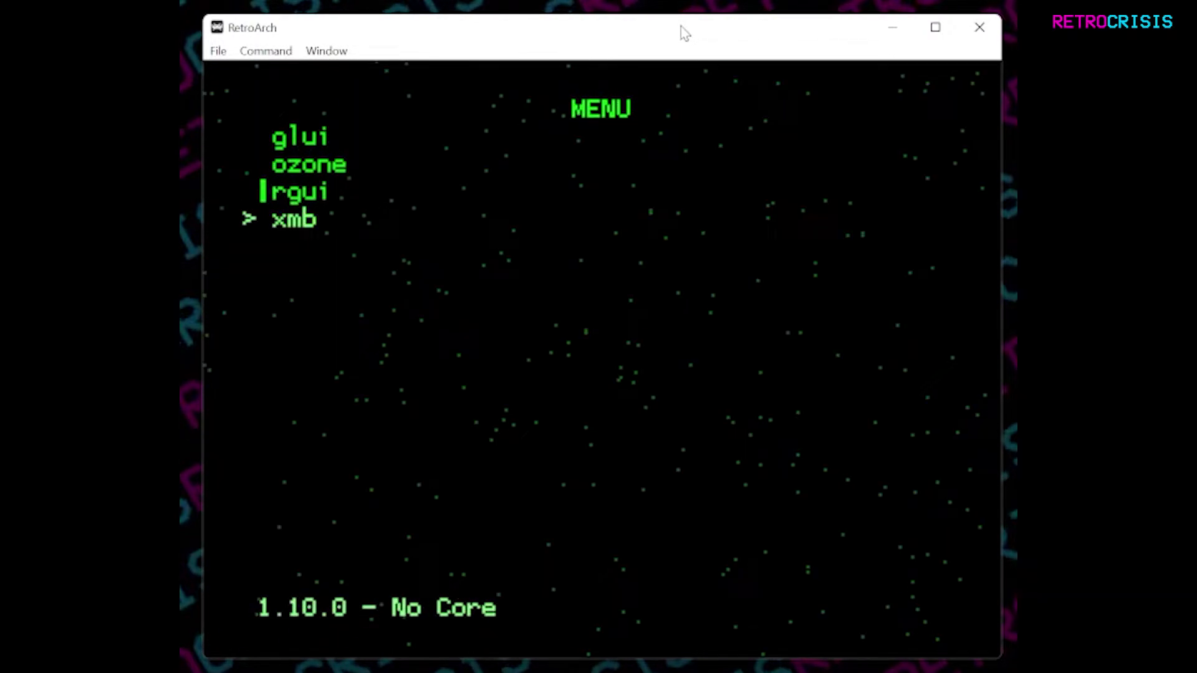
key(Down)
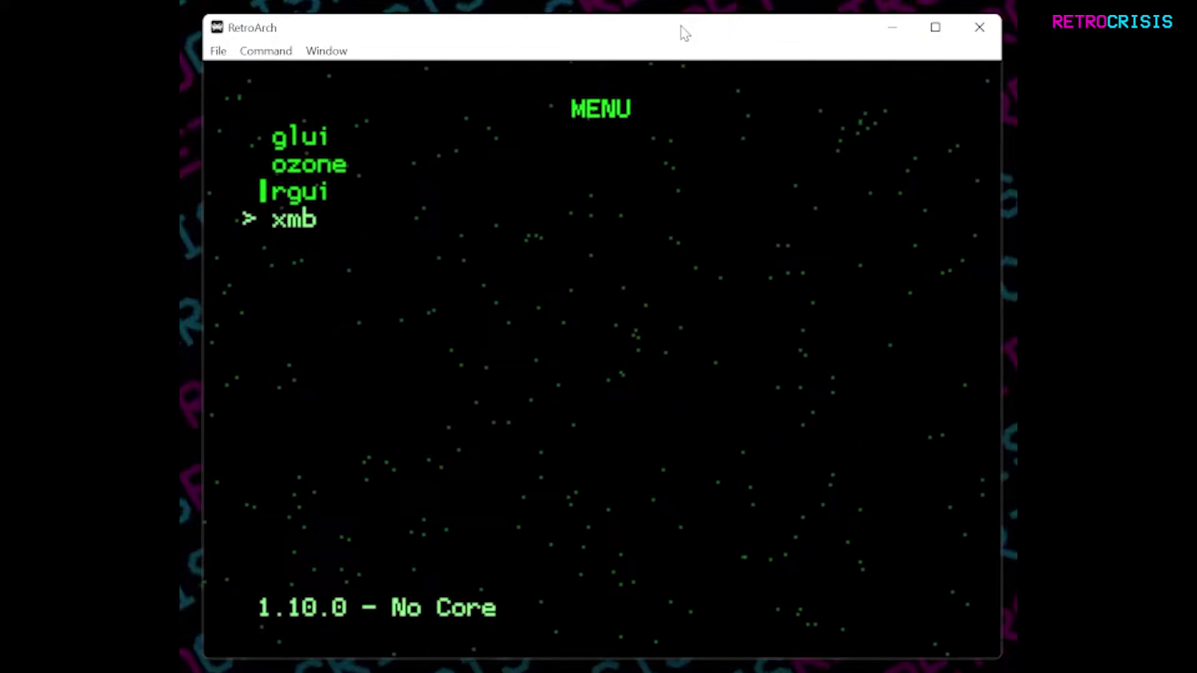
key(Return)
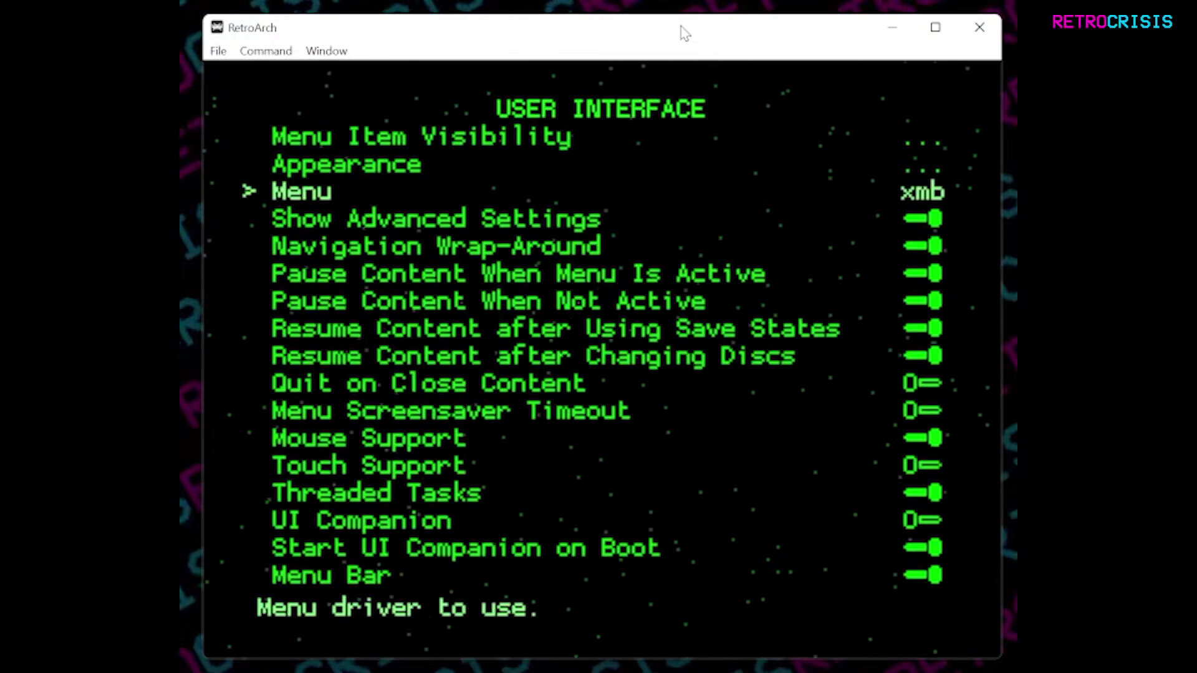
click(979, 28)
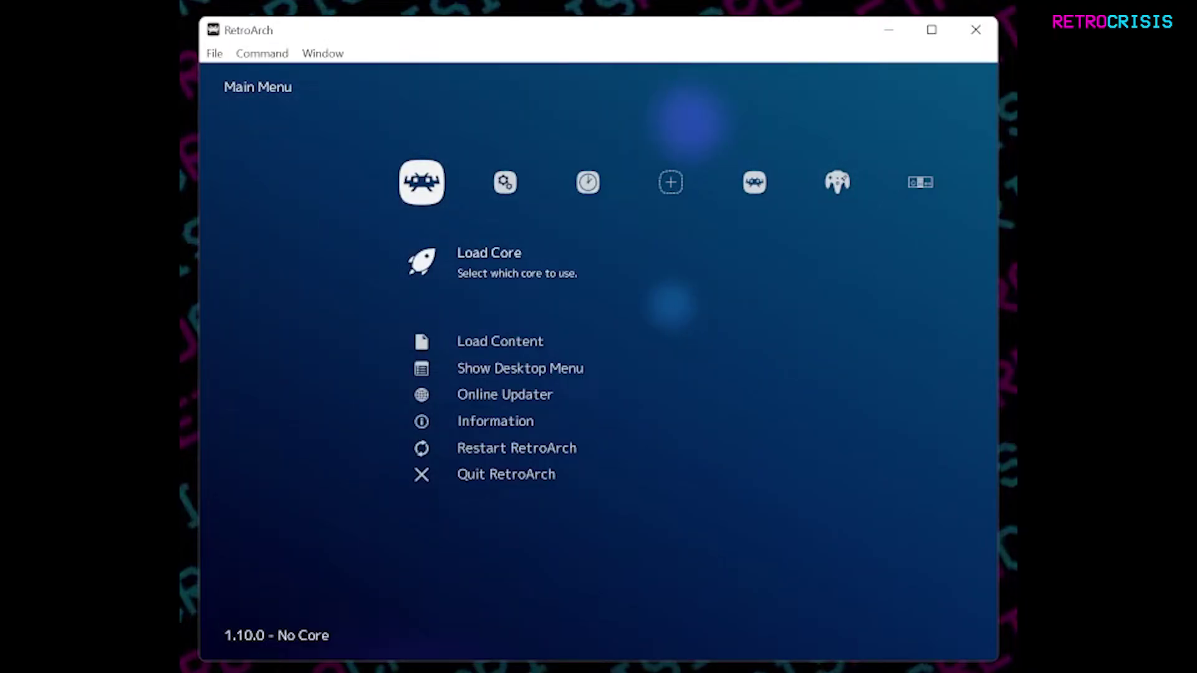
- Open the Appearance options of the User Interface settings in the xmb menu
key(Right)
key(Down)
key(Down)
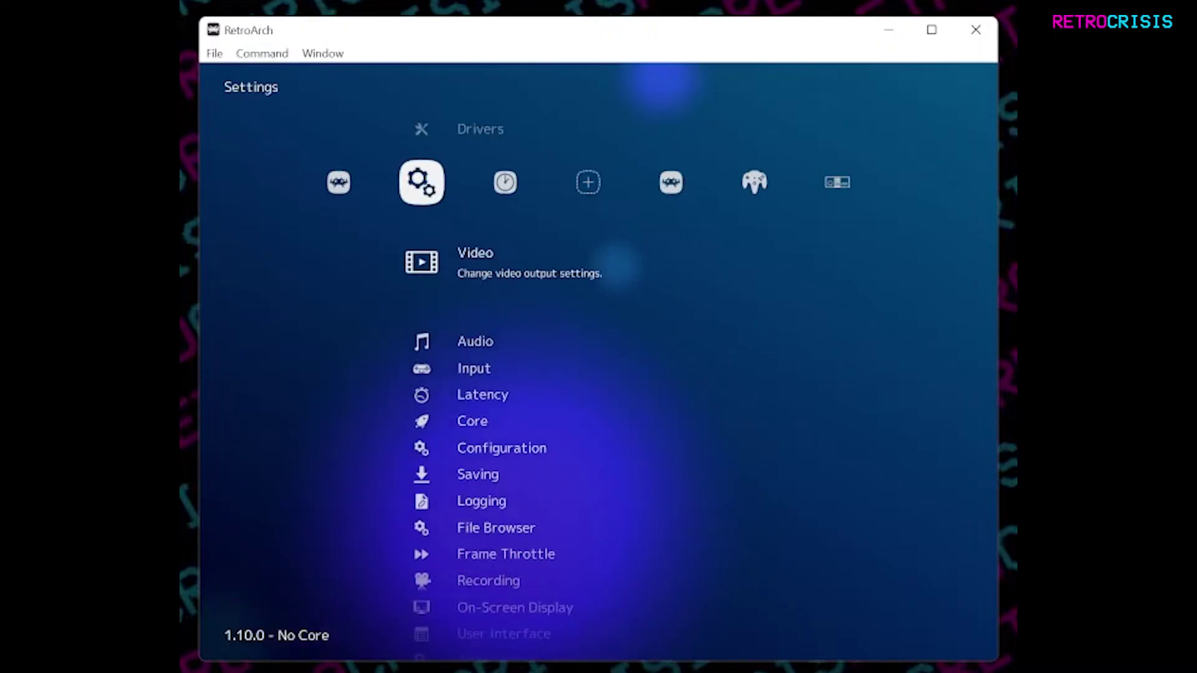
key(Down)
key(Down)
key(Down)
key(Down)
key(Down)
key(Down)
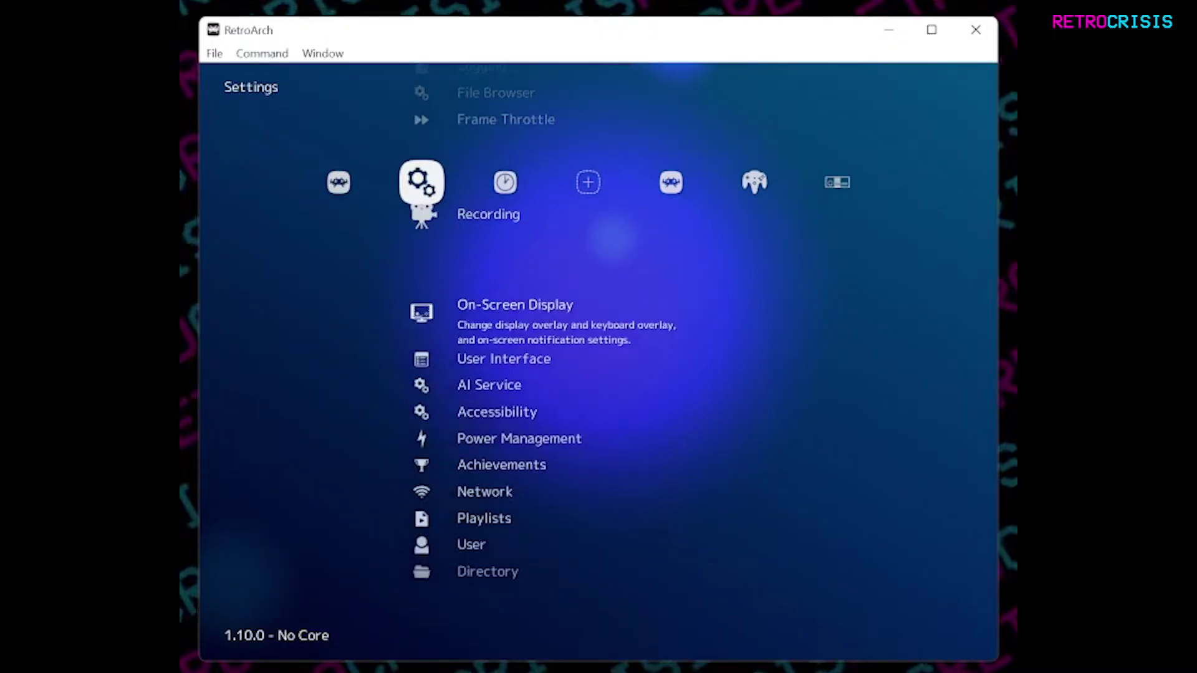
key(Down)
key(Return)
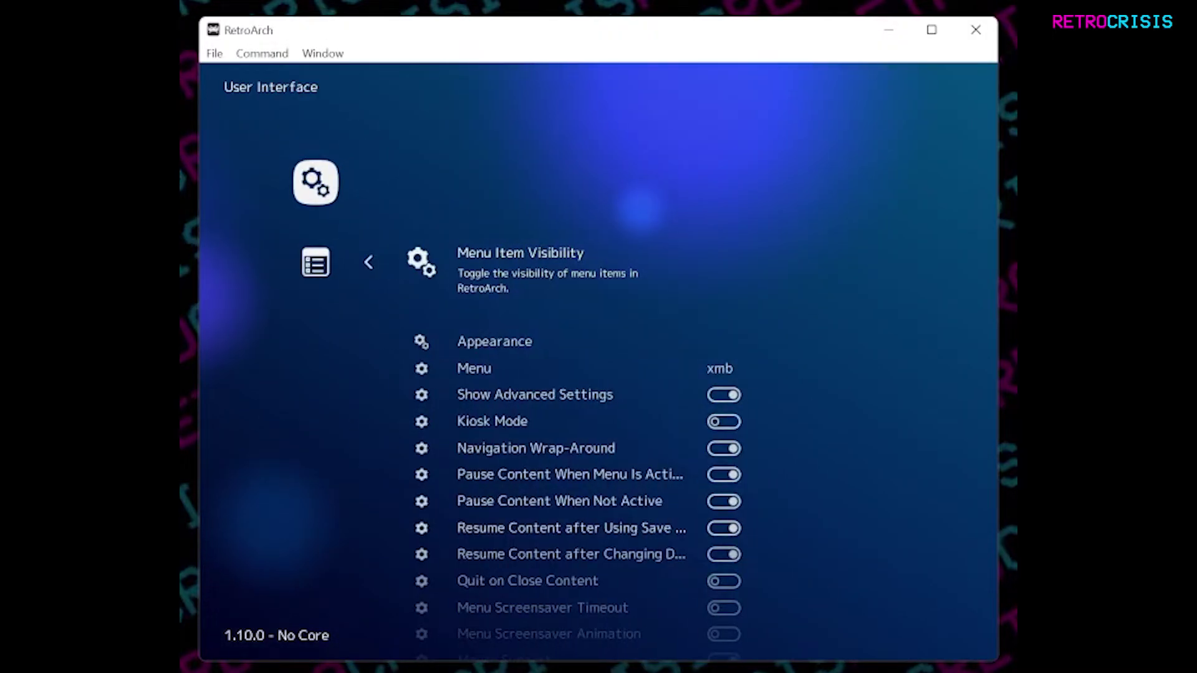
key(Down)
key(Return)
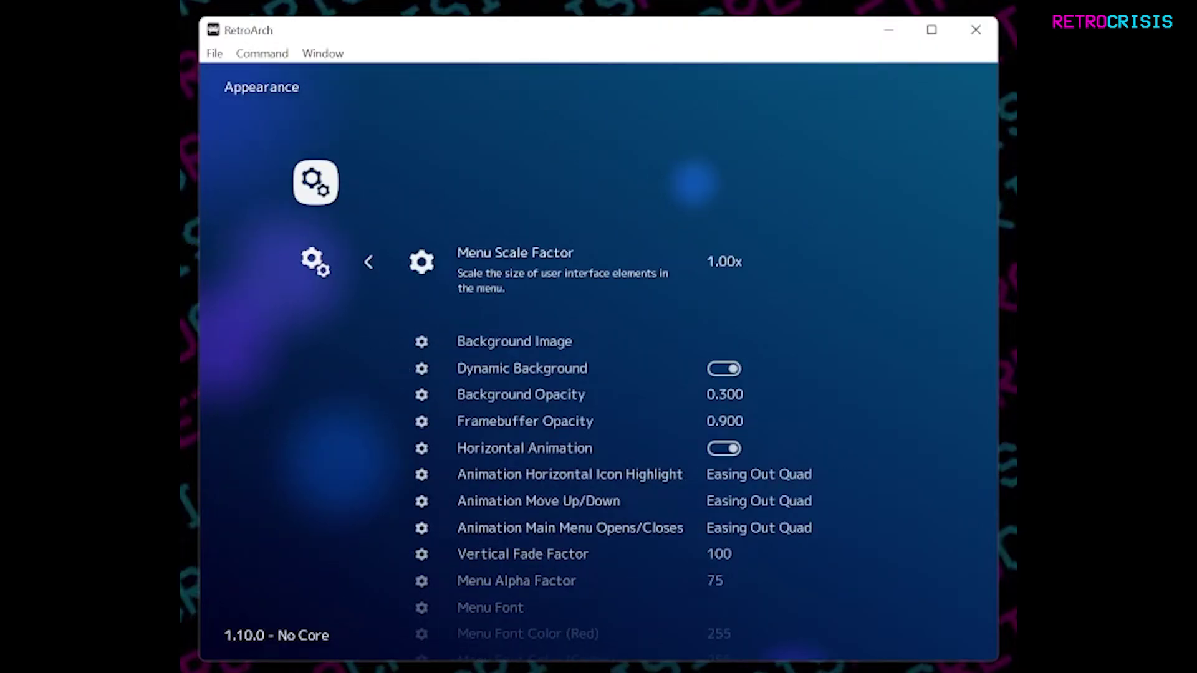
- Preview the Snow and Simple Snow menu shader pipelines and set the pipeline to Ribbon (Simplified)
key(Down)
key(Down)
key(Down)
key(Down)
key(Down)
key(Down)
key(Down)
key(Down)
key(Down)
key(Down)
key(Down)
key(Down)
key(Down)
key(Down)
key(Down)
key(Down)
key(Down)
key(Down)
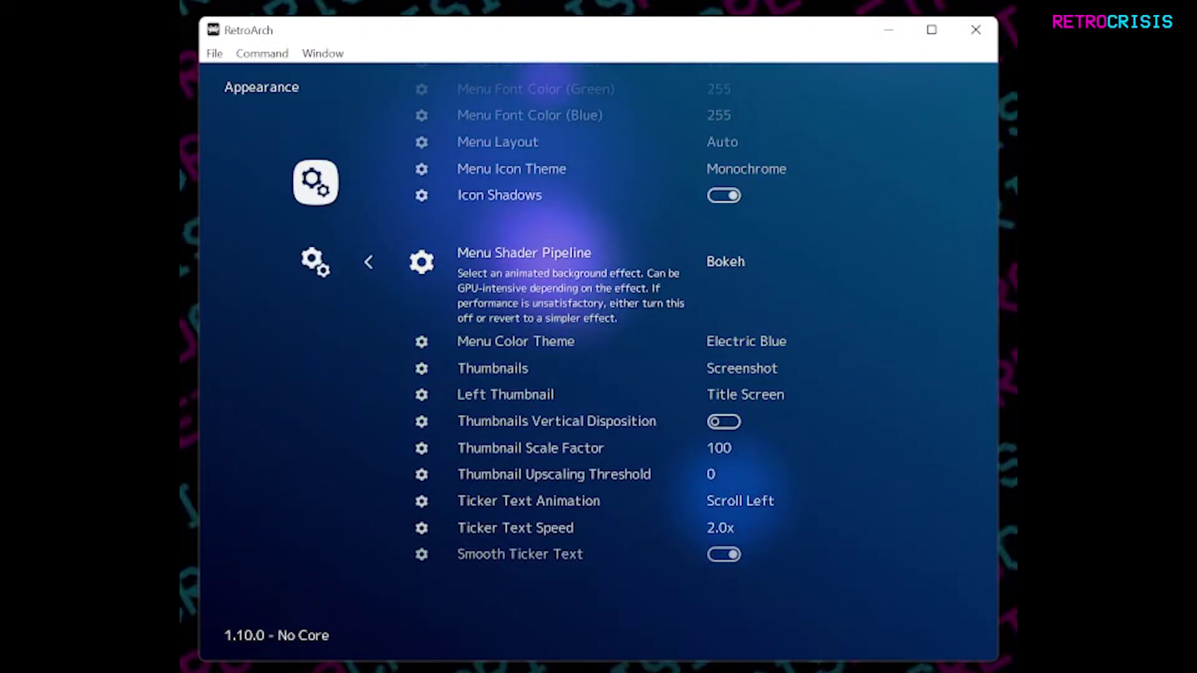
key(Left)
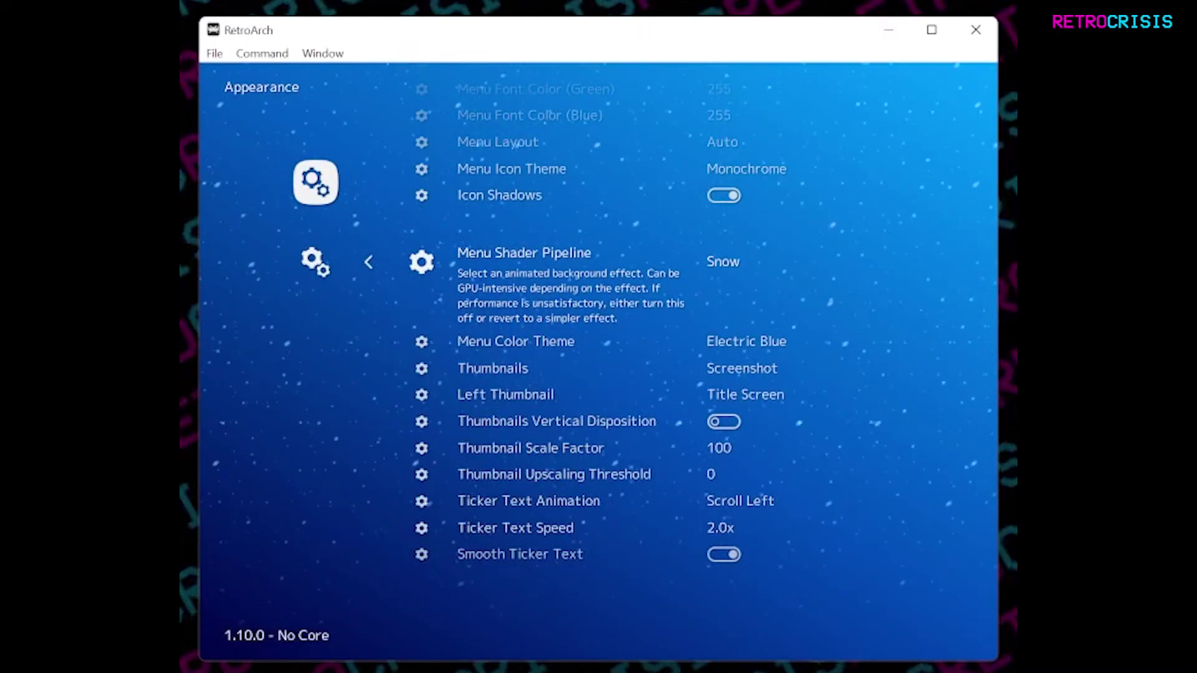
key(Left)
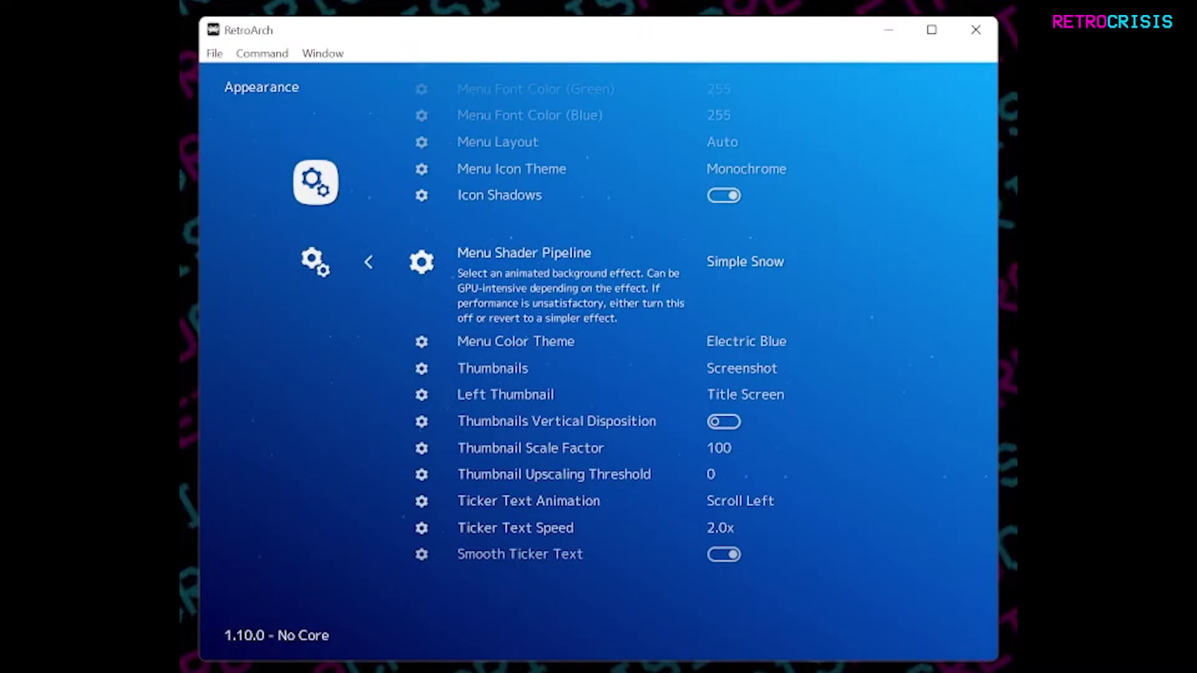
key(Left)
key(Left)
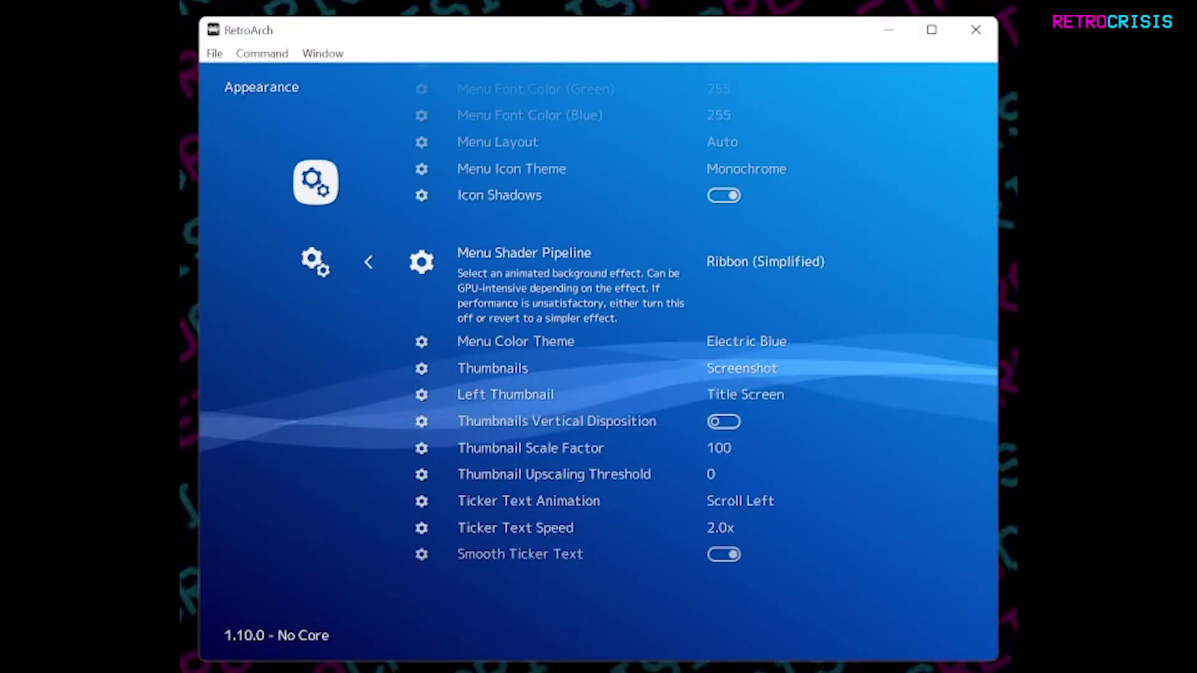
- Try the Volcanic Red menu color theme and set the theme to Dark
key(Down)
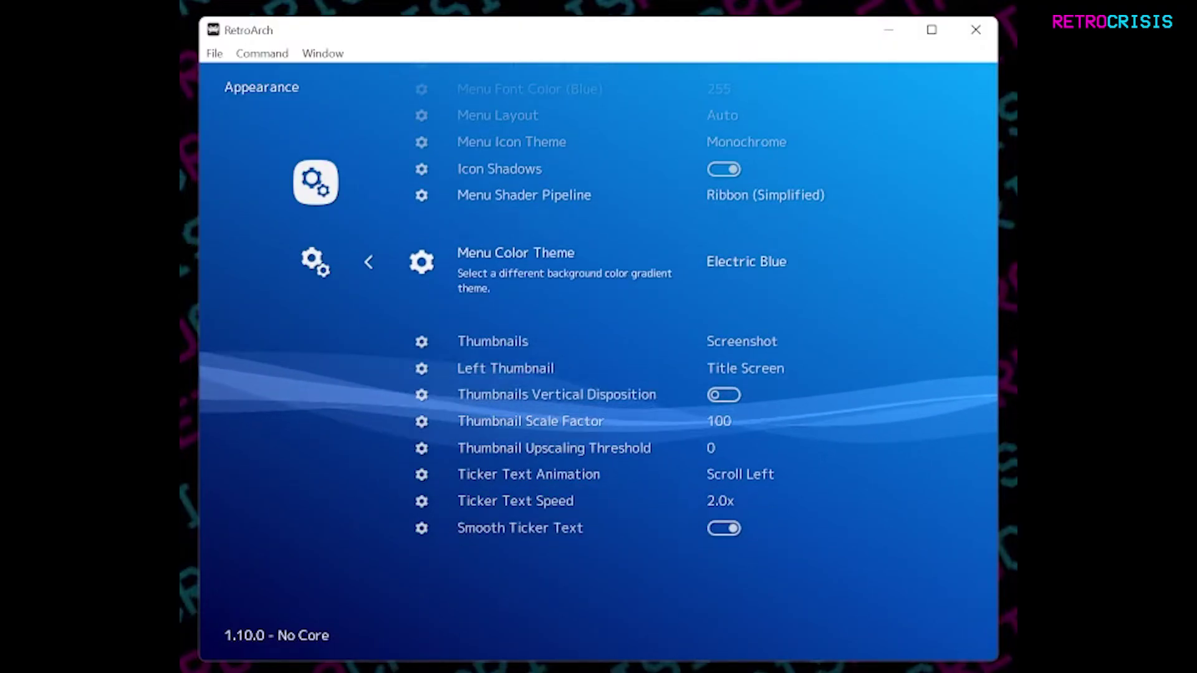
key(Right)
key(Right)
key(Right)
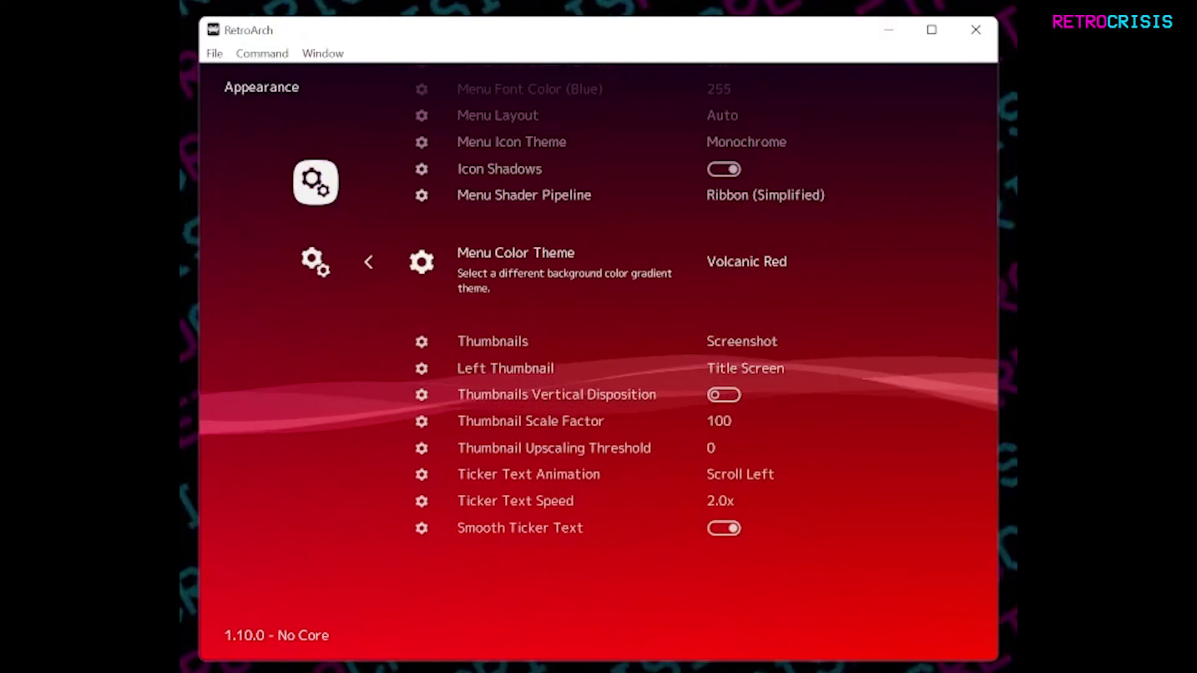
key(Right)
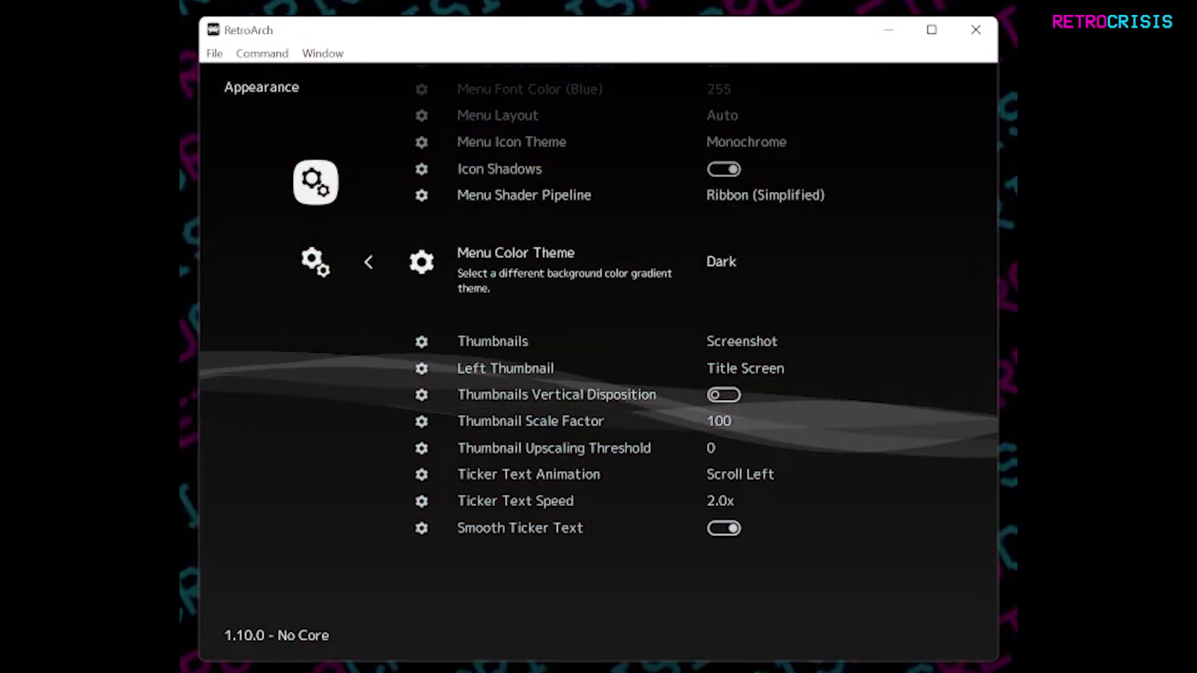
- Look back through the earlier Appearance options, from the font color and animation settings to the framebuffer opacity
key(Up)
key(Up)
key(Up)
key(Up)
key(Up)
key(Up)
key(Up)
key(Up)
key(Up)
key(Up)
key(Up)
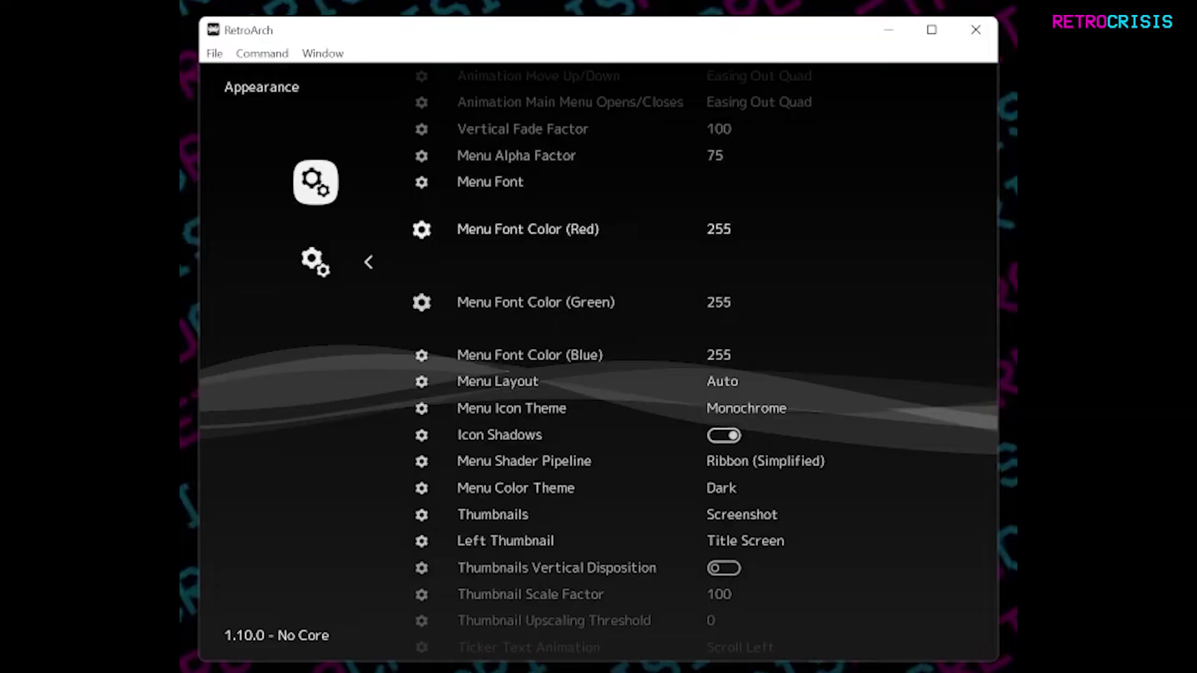
key(Up)
key(Up)
key(Up)
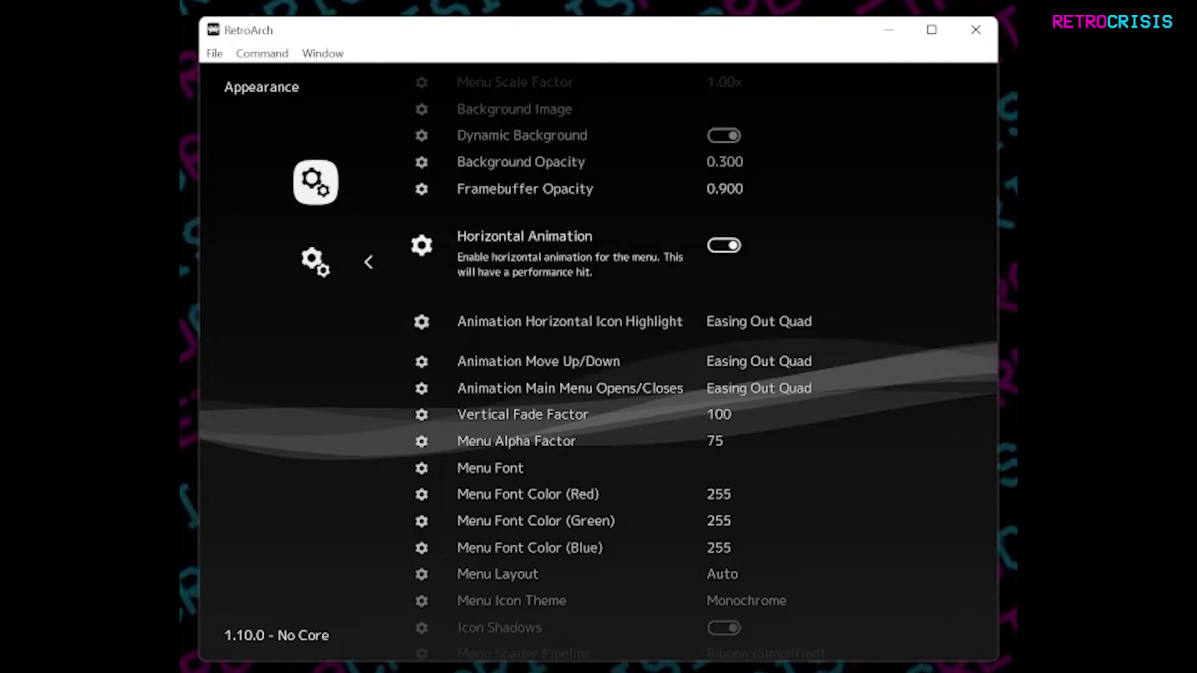
key(Up)
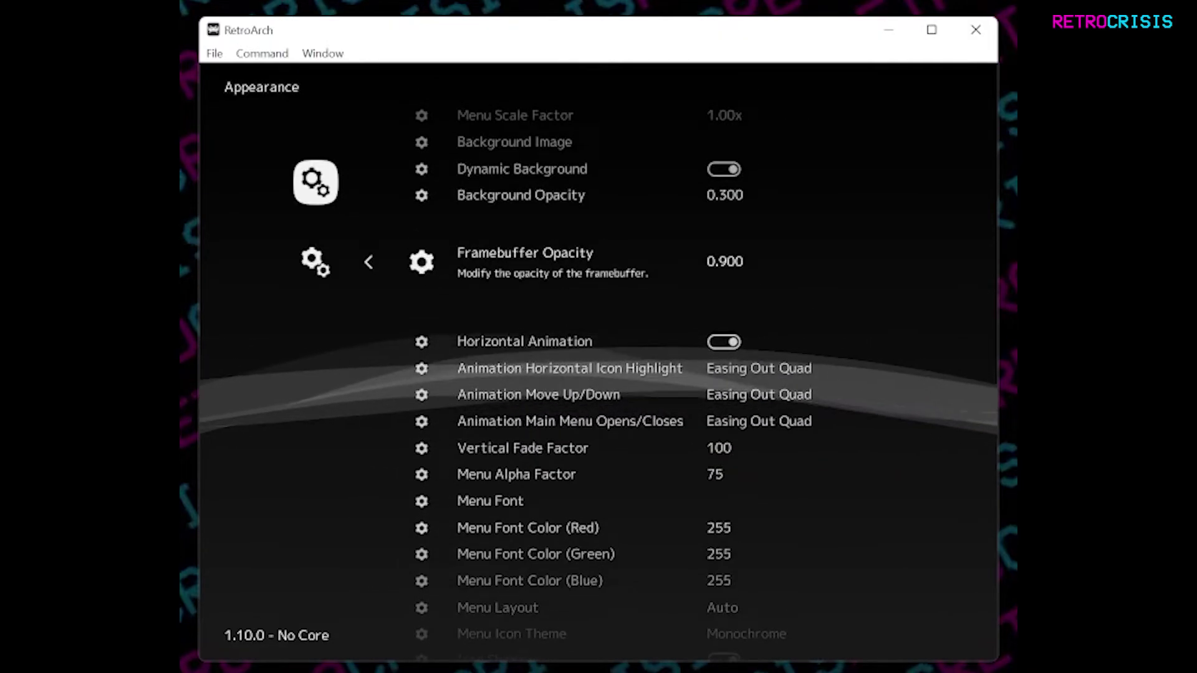